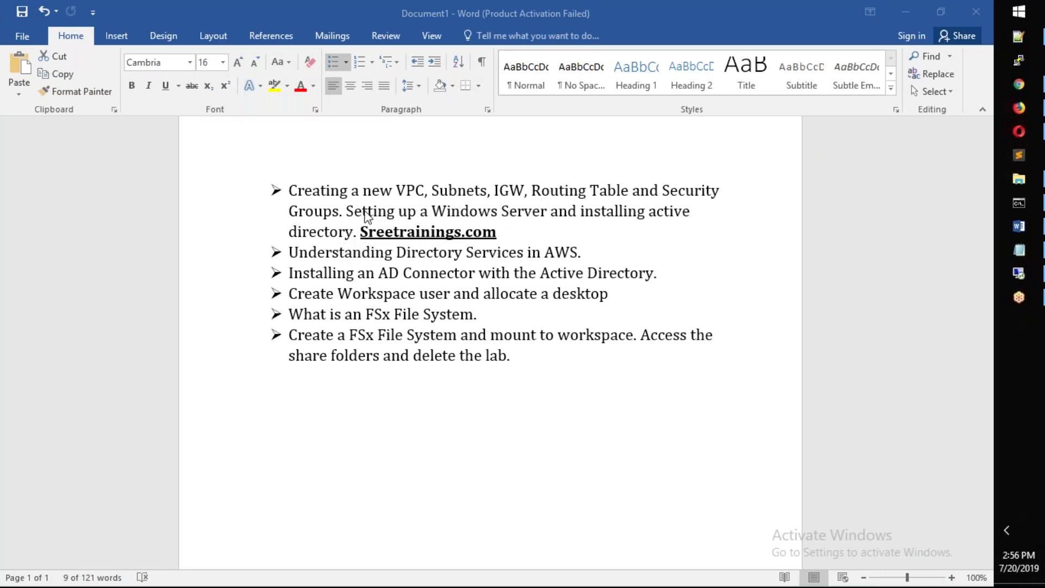
Highlight Sreetrainings.com in the Word outline, and view the sreetrainings.com domain in Active Directory Users and Computers on the remote server.
left_click_drag(354, 212, 498, 240)
left_click(525, 246)
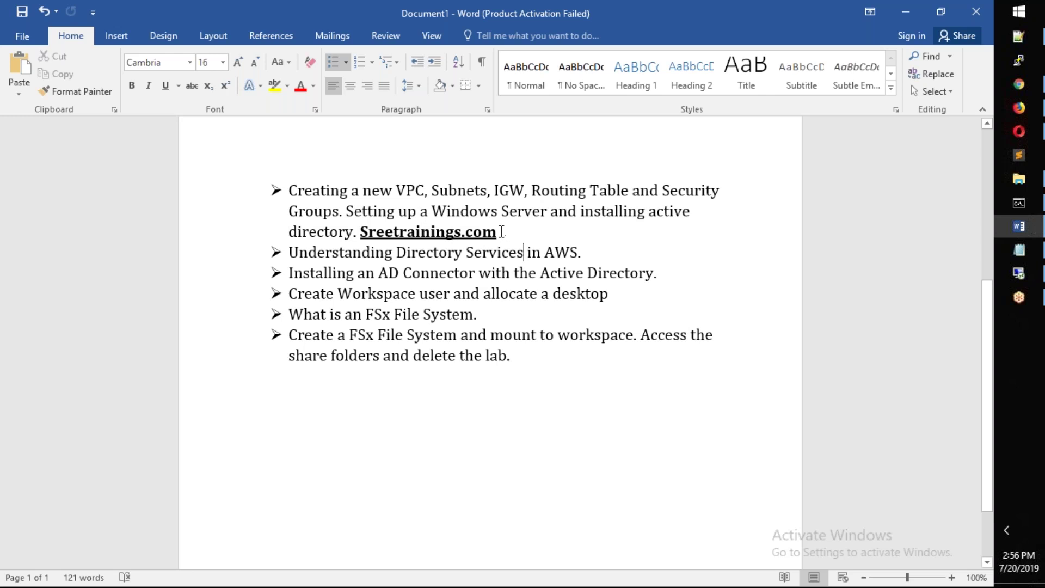
left_click_drag(497, 234, 359, 234)
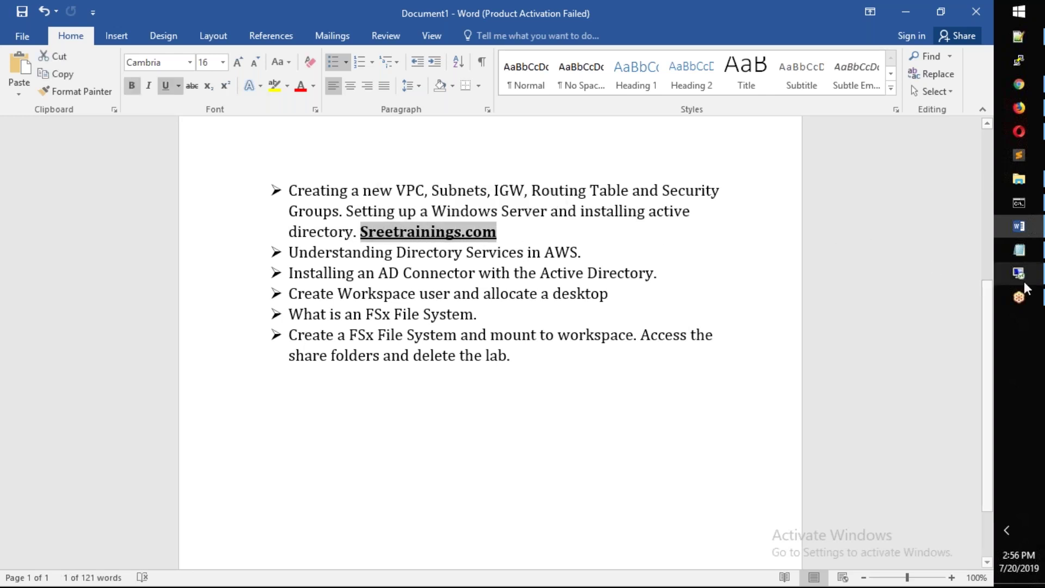
left_click(1020, 272)
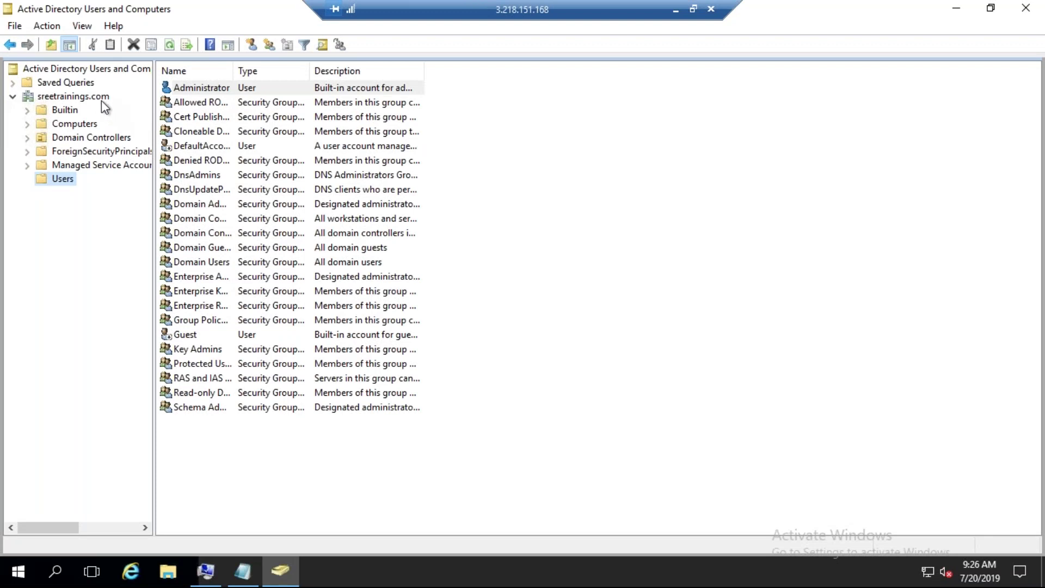
left_click(73, 97)
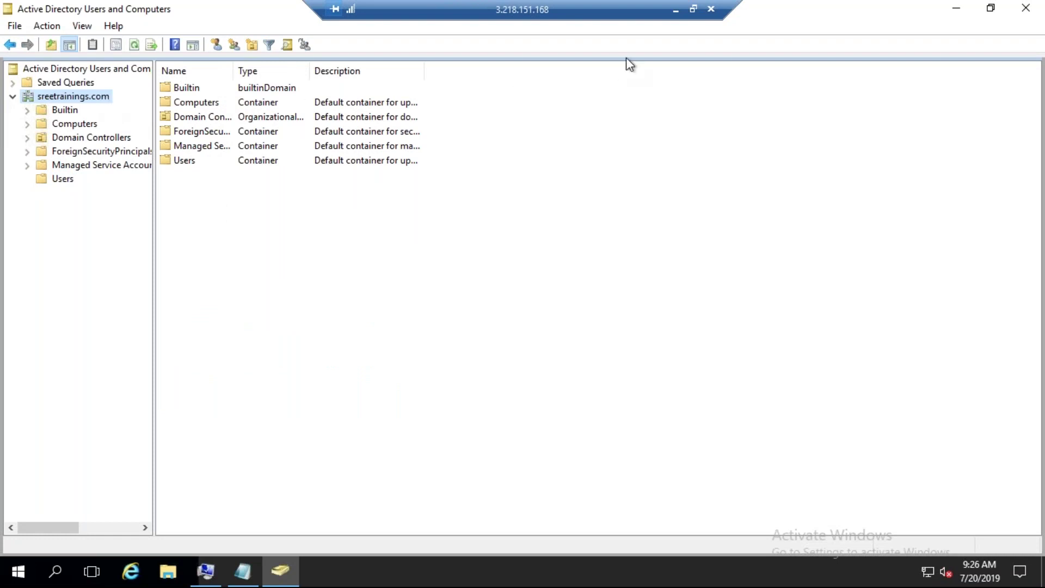
left_click(675, 9)
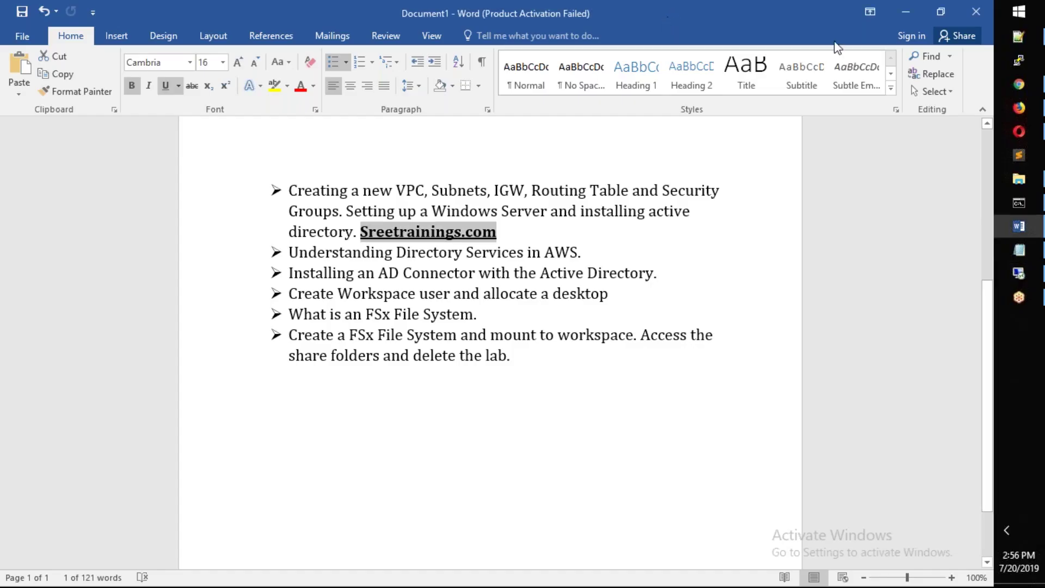
Switch to the AWS console in Firefox, open Directory Service in a new tab and start setting up a directory.
mouse_move(1021, 109)
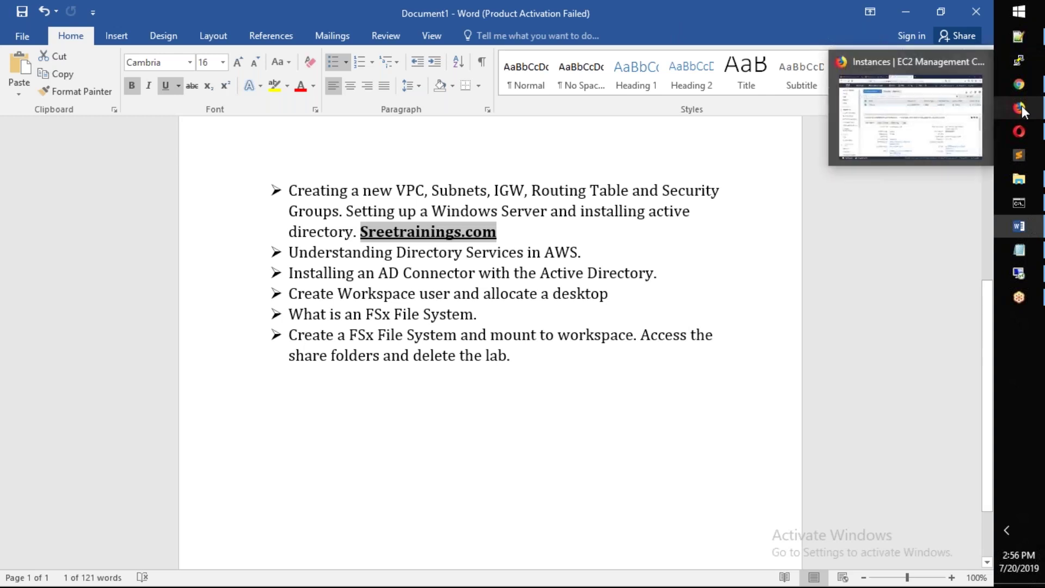
left_click(943, 115)
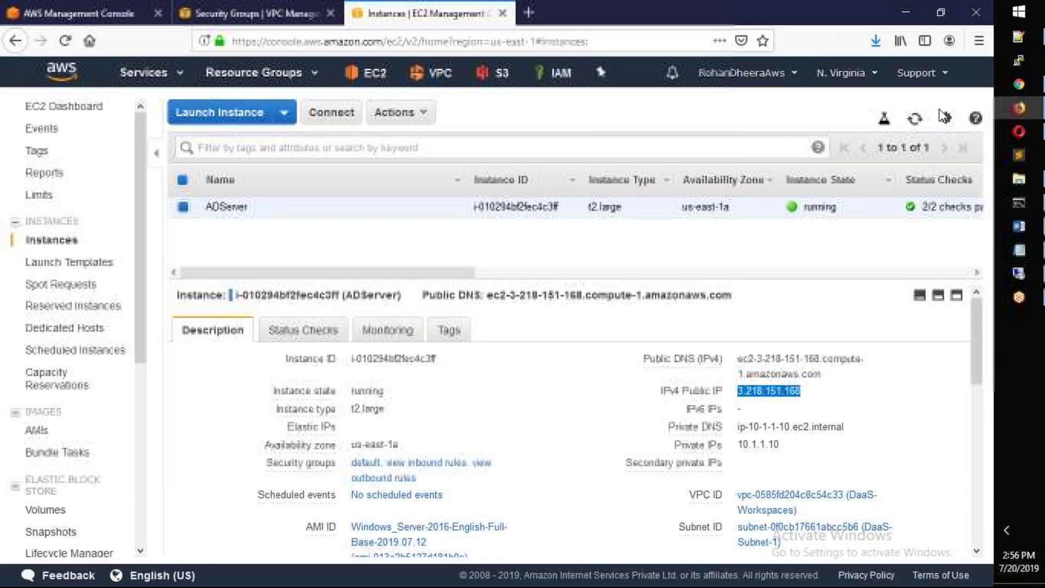
left_click(184, 77)
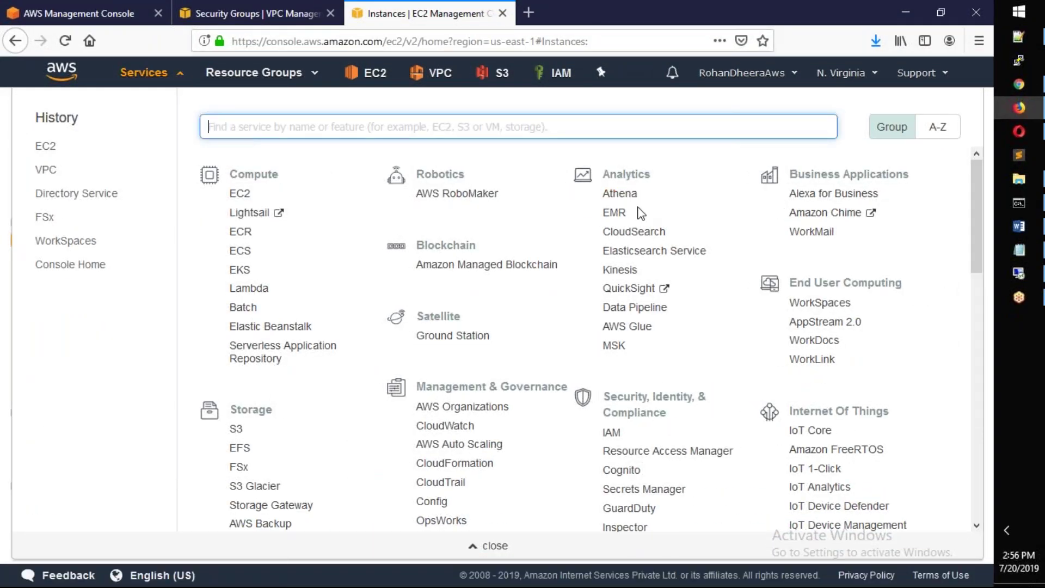
scroll(641, 214, "down", 3)
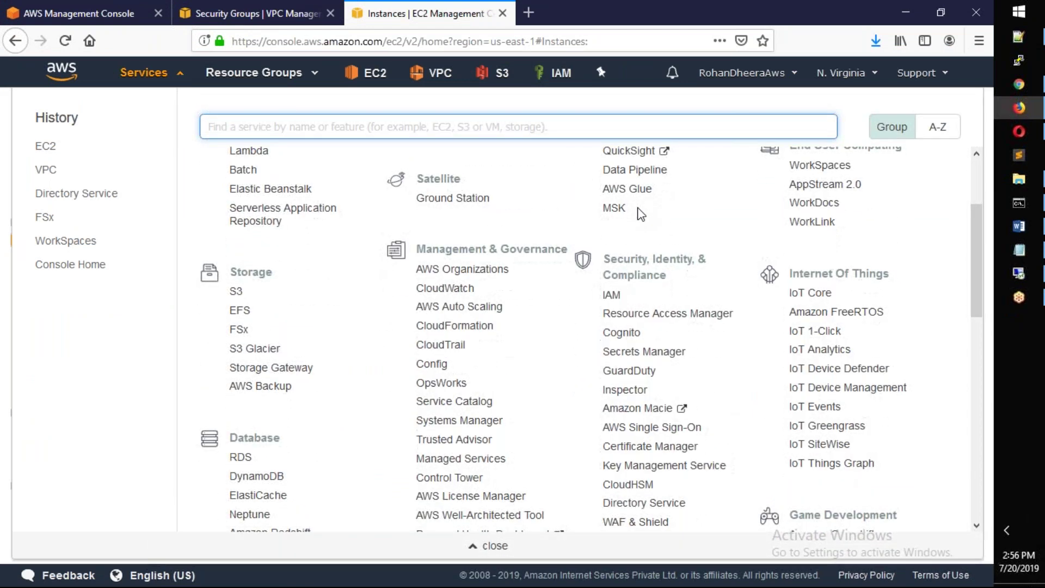
scroll(641, 218, "down", 2)
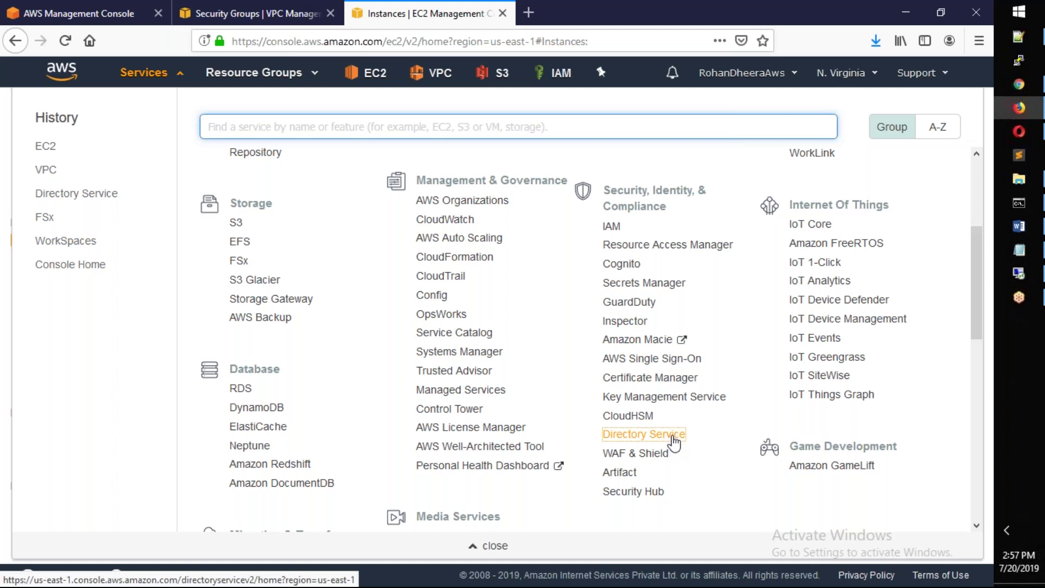
right_click(674, 436)
left_click(775, 261)
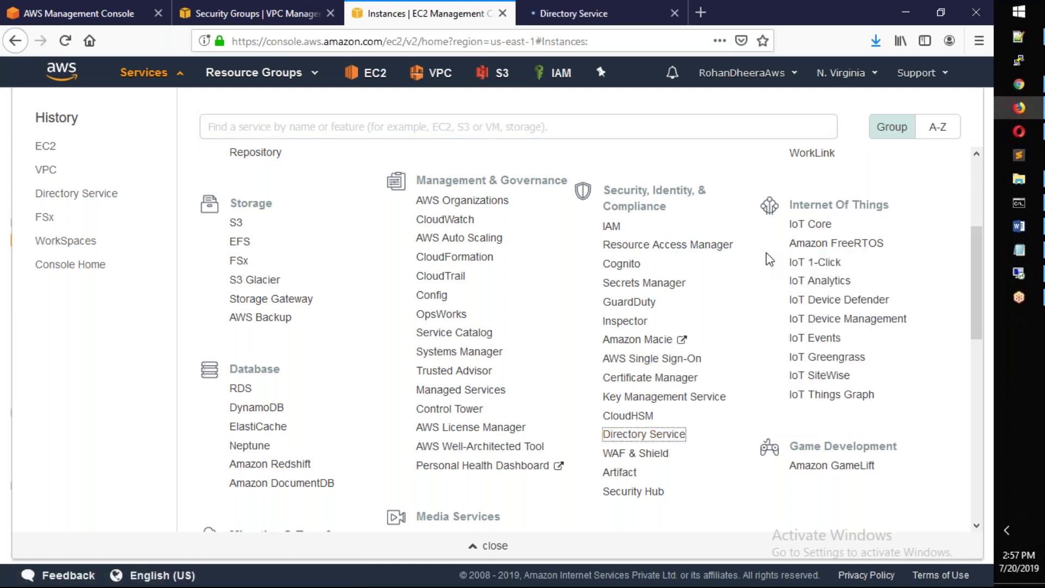
left_click(622, 15)
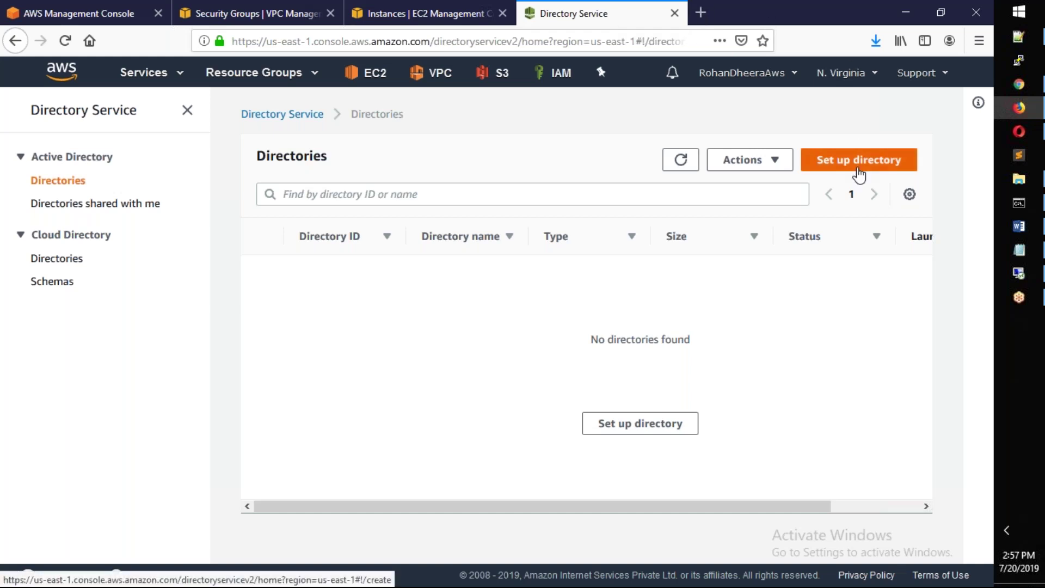
left_click(859, 170)
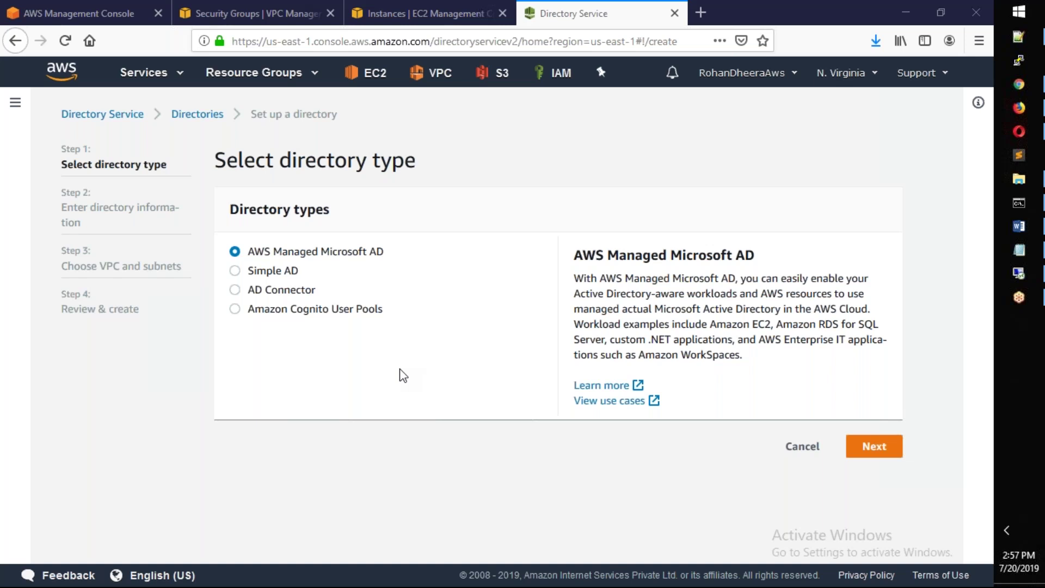
Copy the name "AWS Managed Microsoft AD" from the description into a new Notepad document, followed by a colon.
left_click_drag(736, 278, 601, 281)
key("ctrl+c")
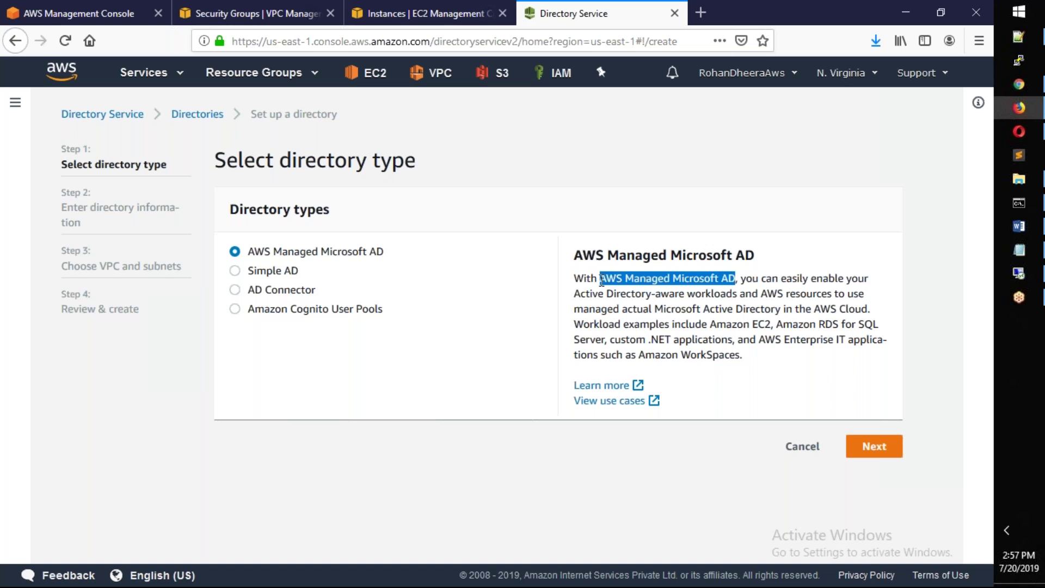
key("super+r")
type("notepad")
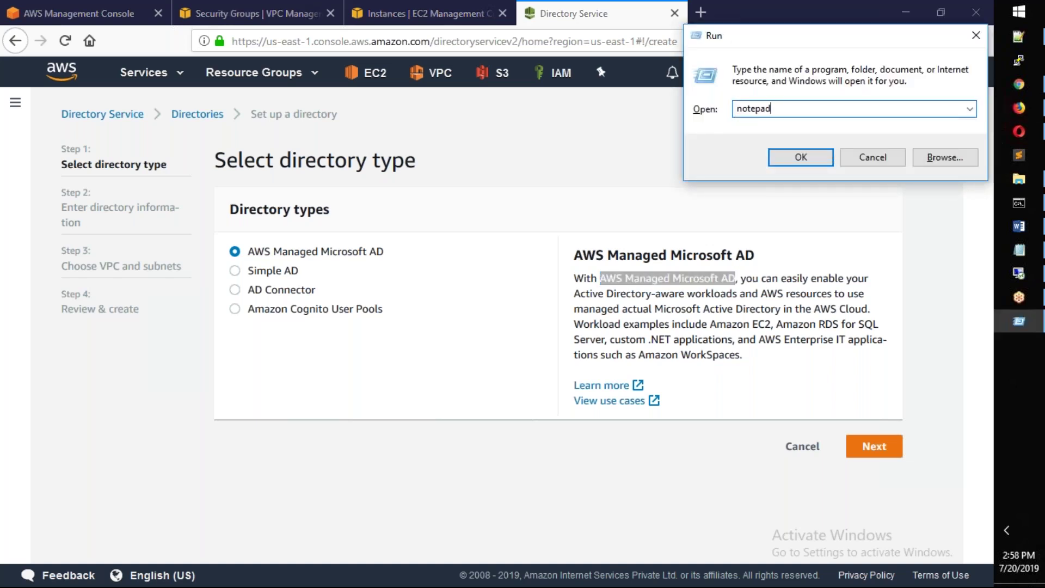
key("Return")
key("ctrl+v")
type(": ")
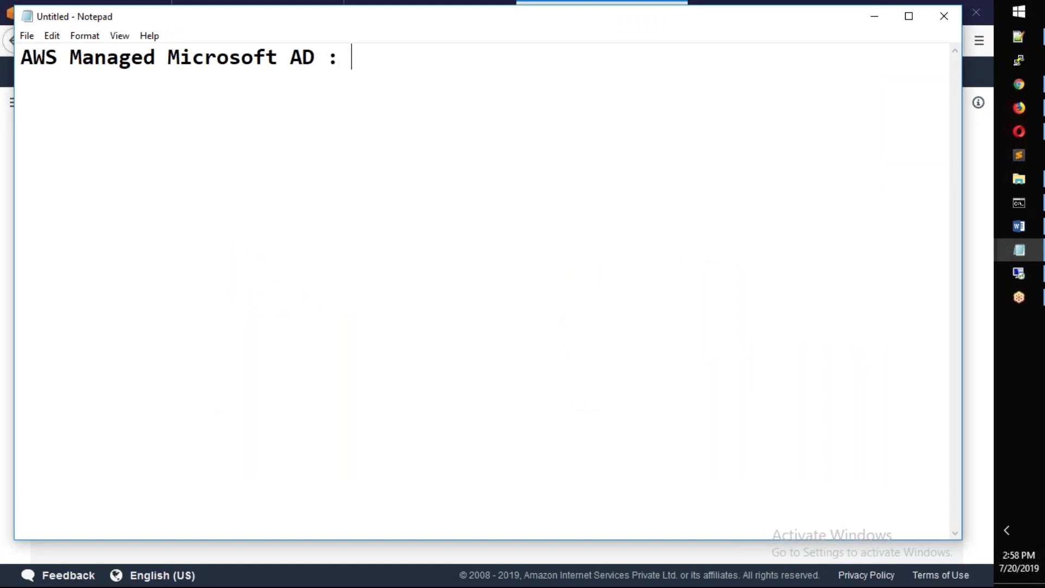
Describe AWS Managed Microsoft AD as "AWS will create default two Server and install AD in it and manage it." and leave a blank line.
type("AWS will cre")
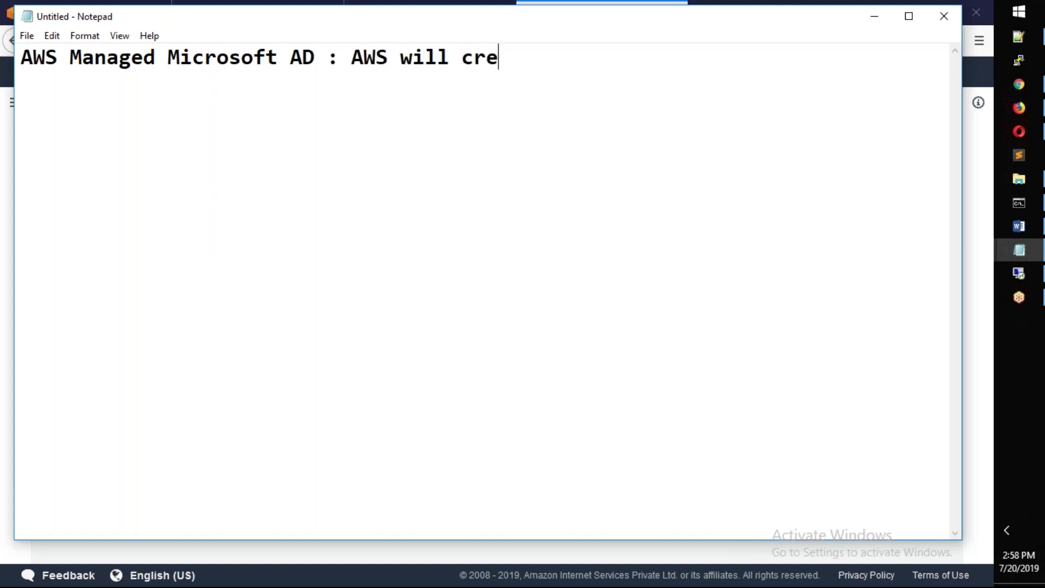
type("ate two")
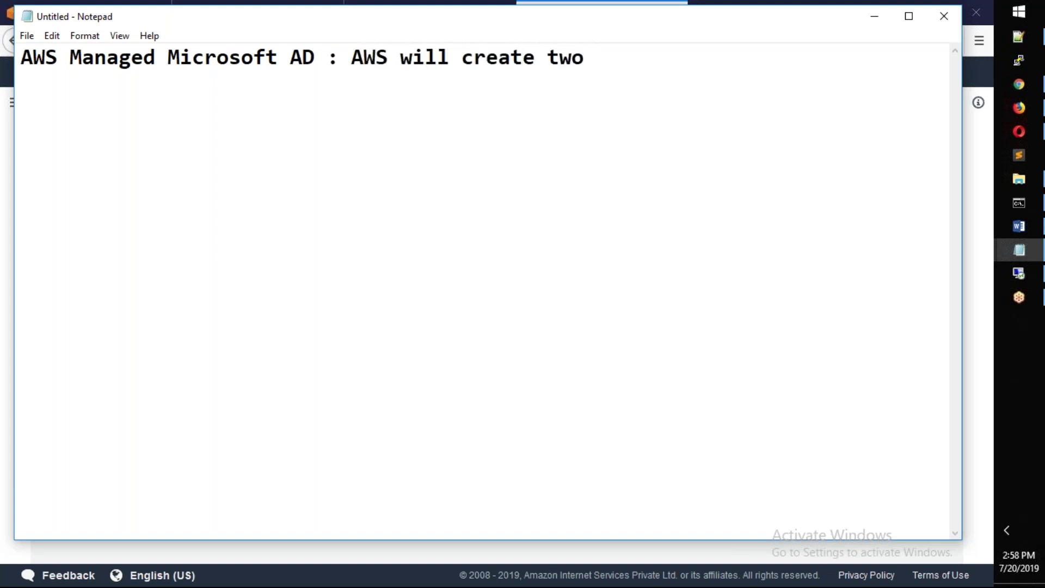
key("BackSpace")
key("BackSpace")
key("BackSpace")
type("default two ")
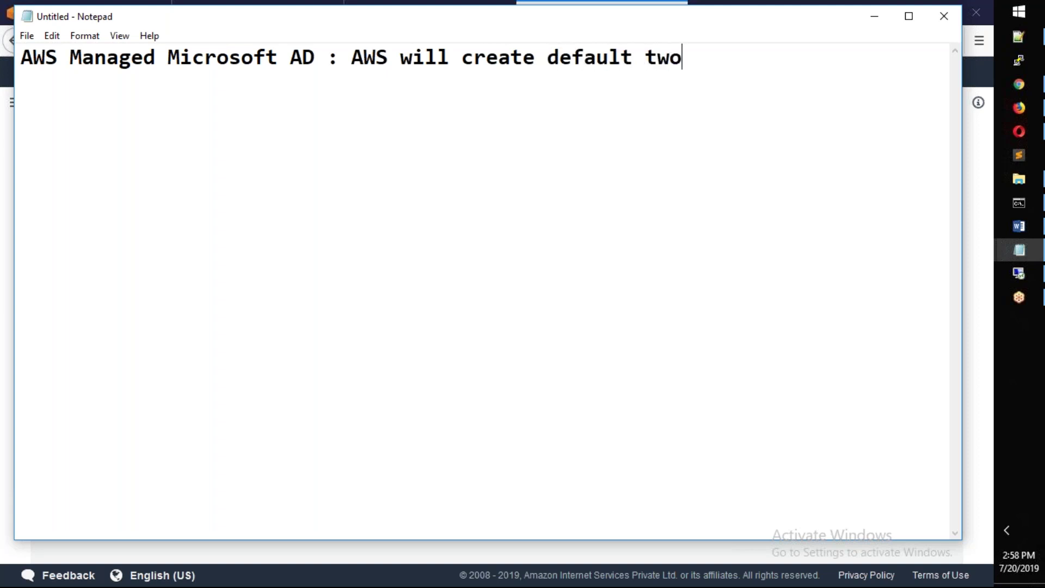
type("Server and install")
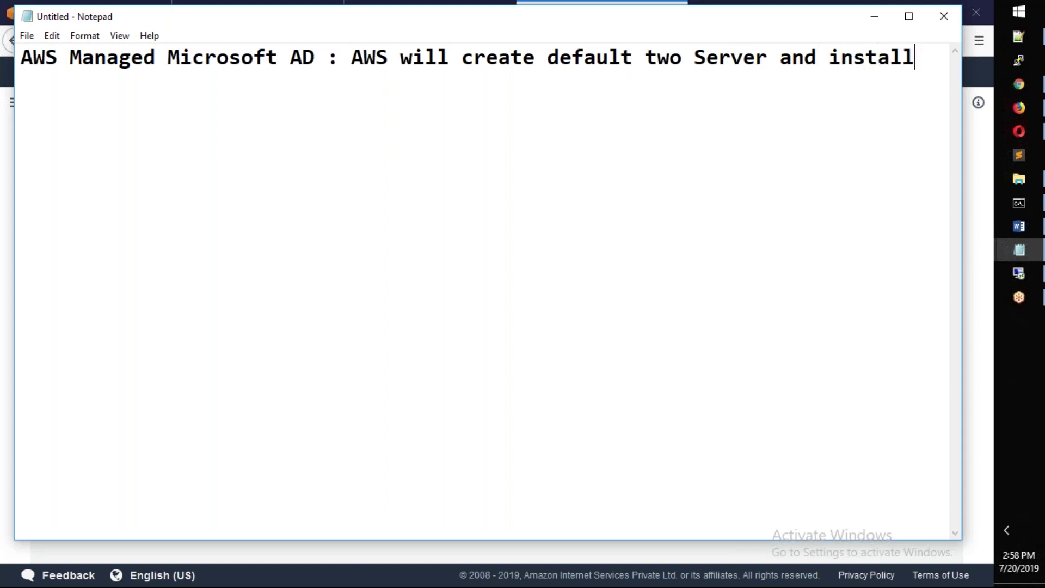
type(" AD in it and aman")
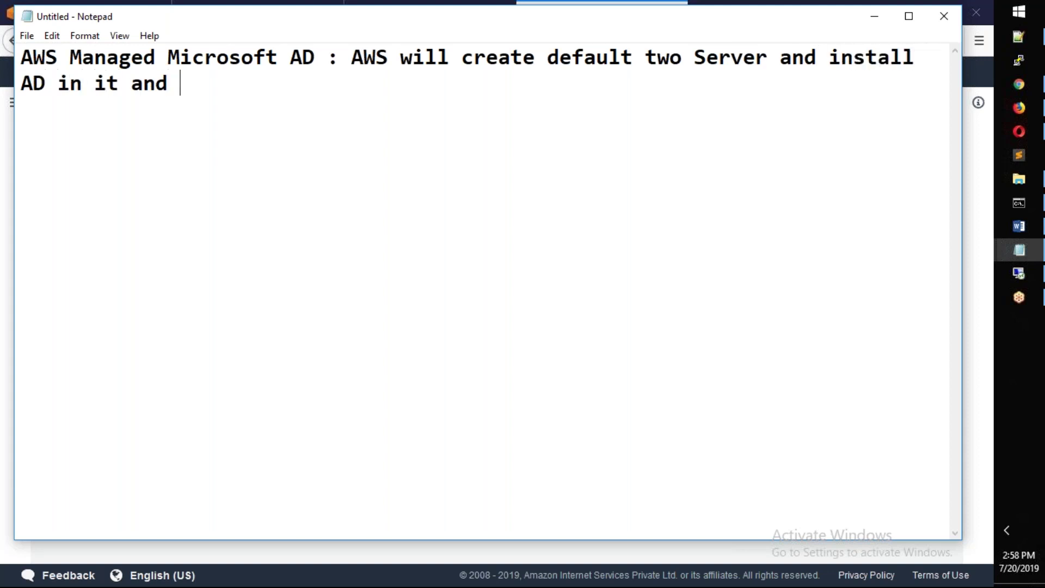
key("BackSpace")
key("BackSpace")
key("BackSpace")
key("BackSpace")
type("manage it.")
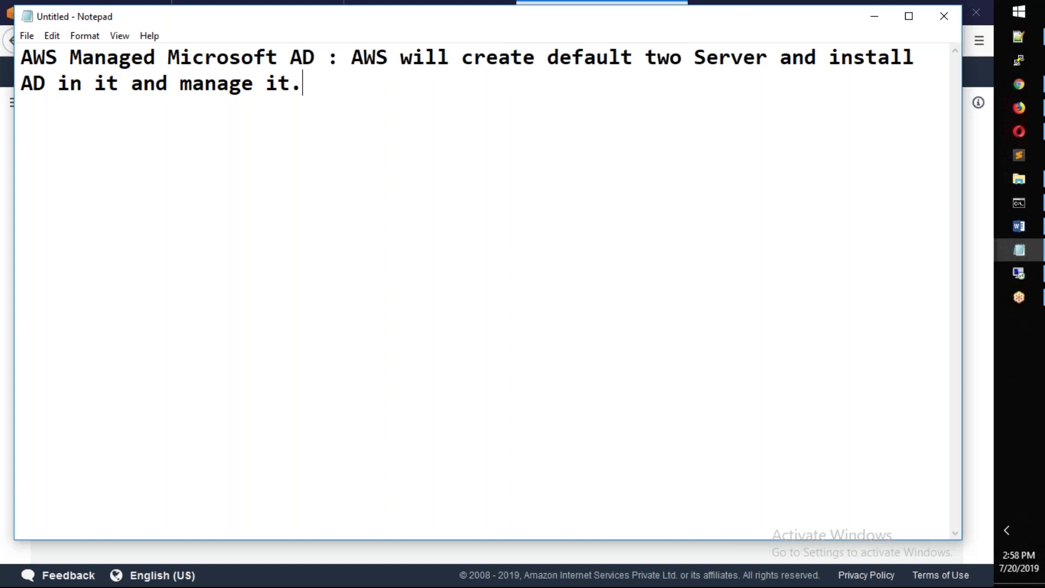
key("Return")
key("Return")
Select Simple AD as the directory type in the AWS console and copy its name into the Notepad notes, followed by a colon.
key("alt+Tab")
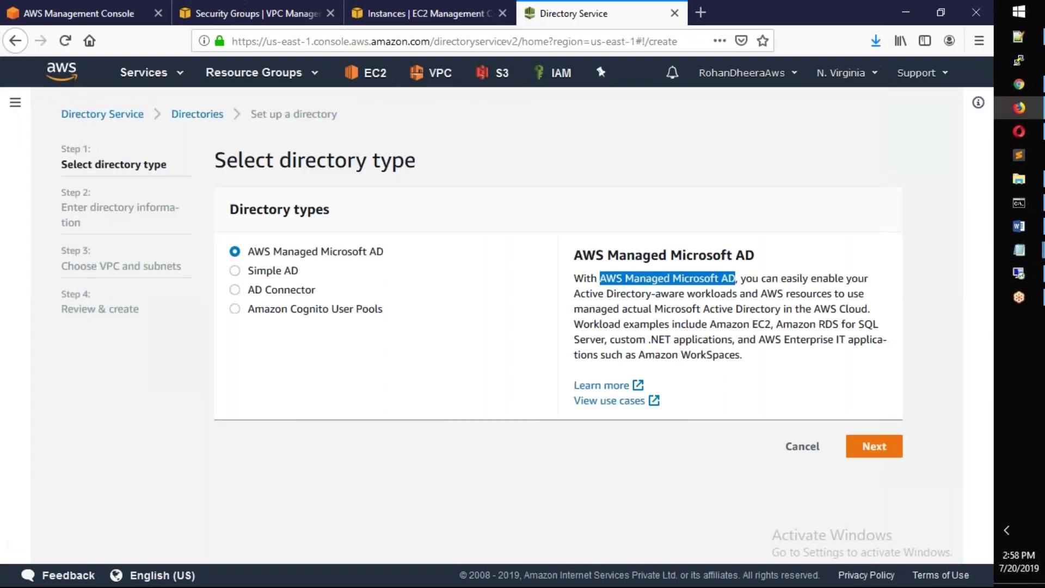
left_click_drag(298, 271, 249, 273)
key("ctrl+c")
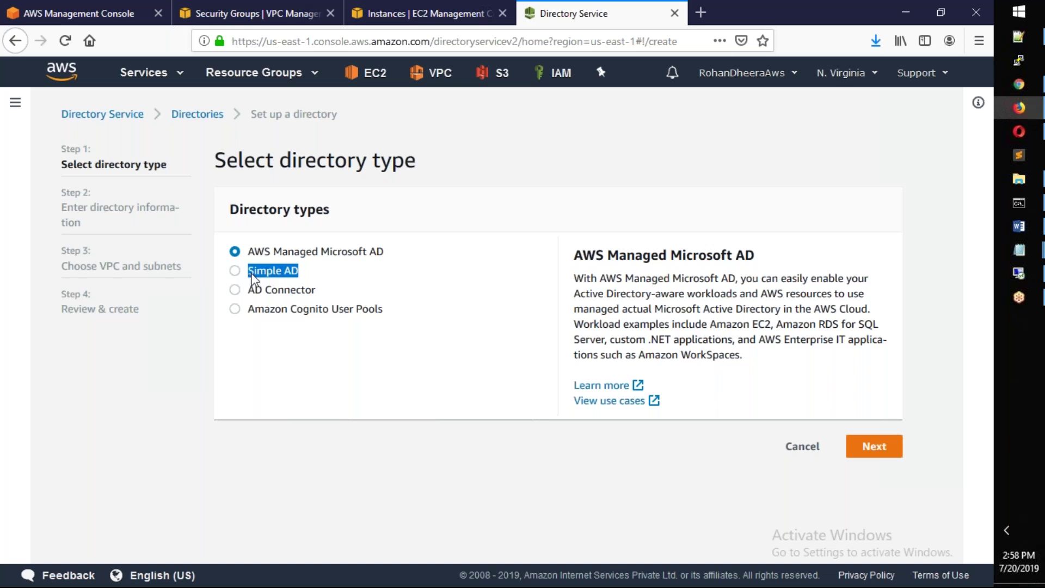
left_click(235, 271)
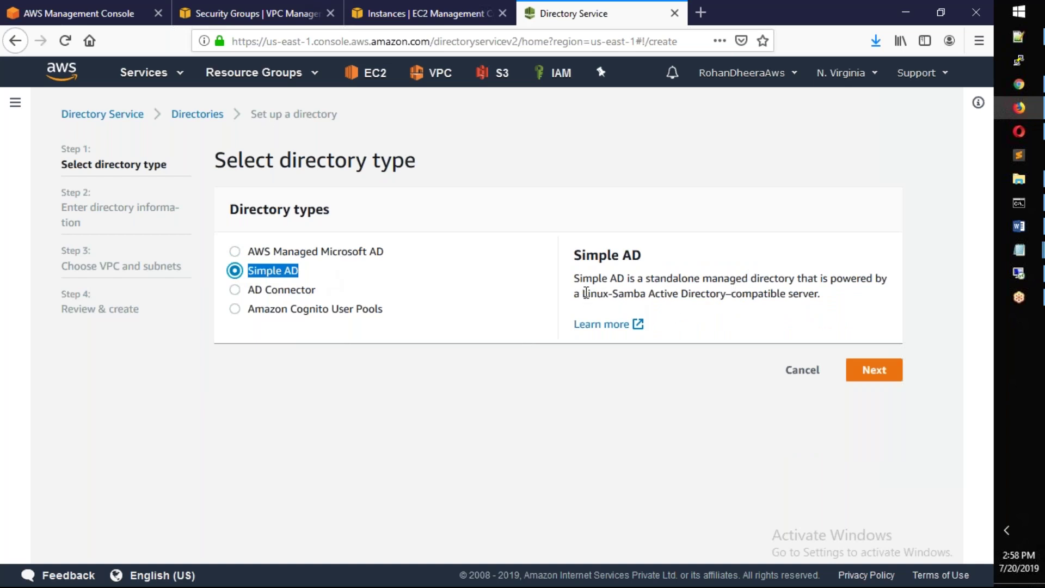
key("alt+Tab")
key("ctrl+v")
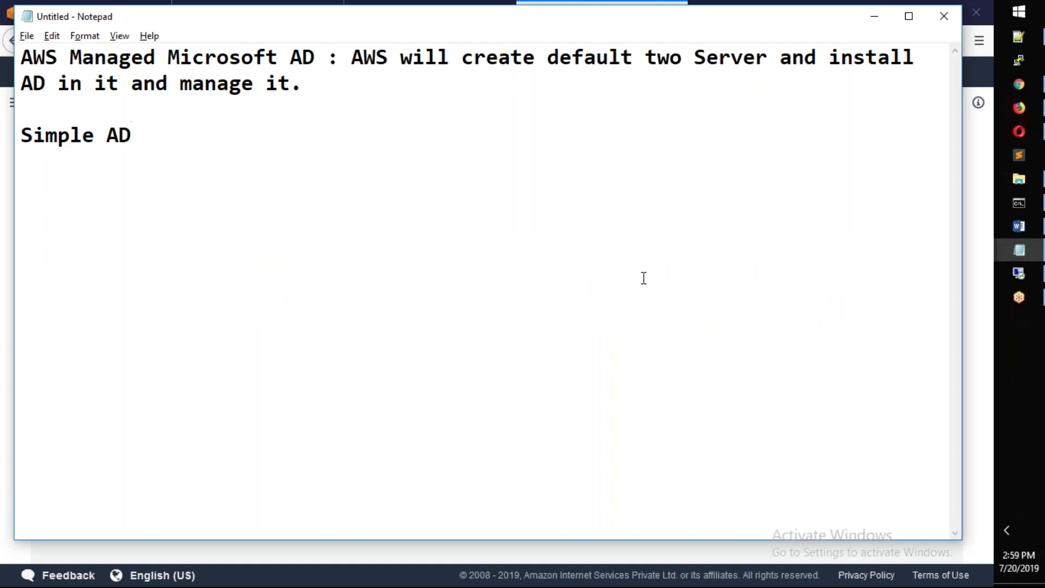
type(":")
Copy "inux-Samba Active Directory–compatible server" from the AWS description into the Simple AD note, ending with a period and a blank line.
key("alt+Tab")
left_click_drag(818, 295, 587, 298)
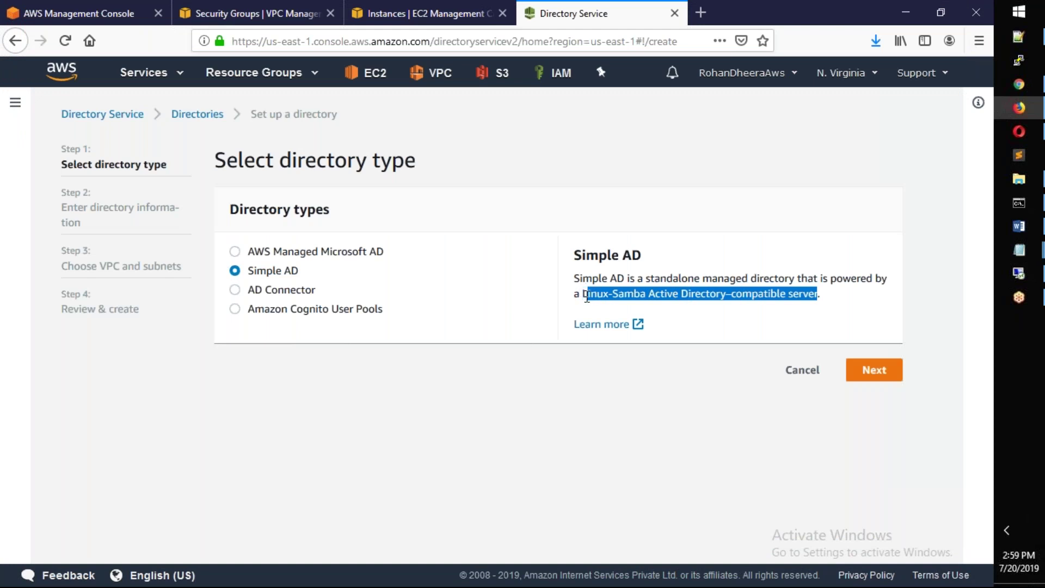
key("ctrl+c")
key("alt+Tab")
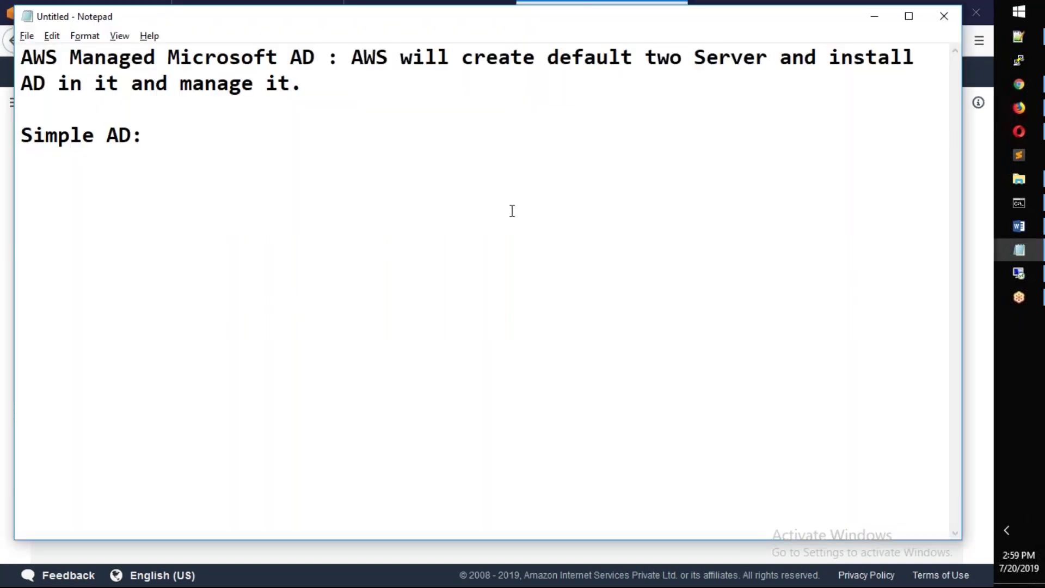
key("ctrl+v")
type(".")
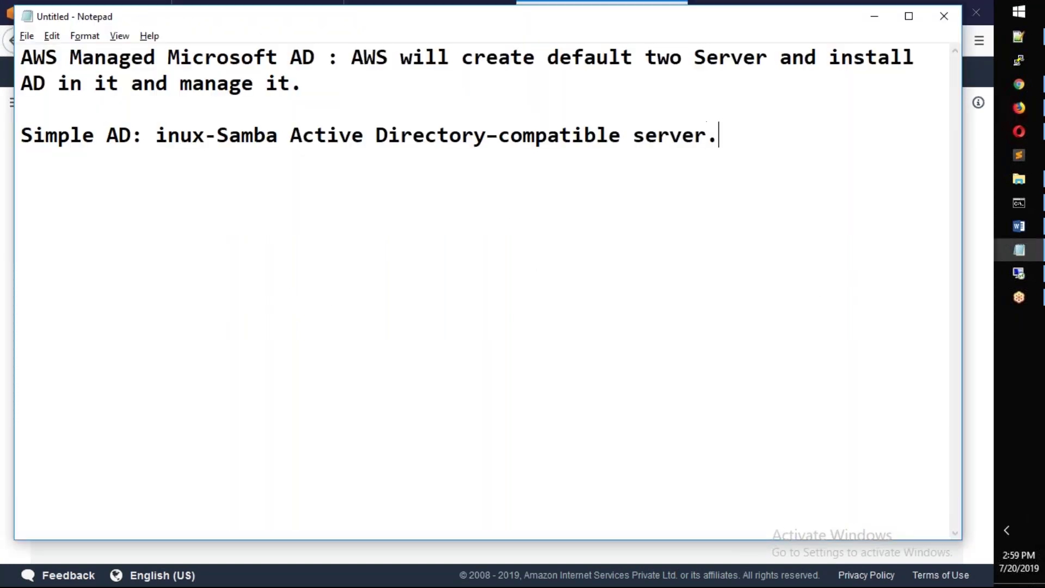
key("Return")
key("Return")
Copy the "AD Connector" type name from the AWS console into the Notepad notes, followed by a colon.
key("alt+Tab")
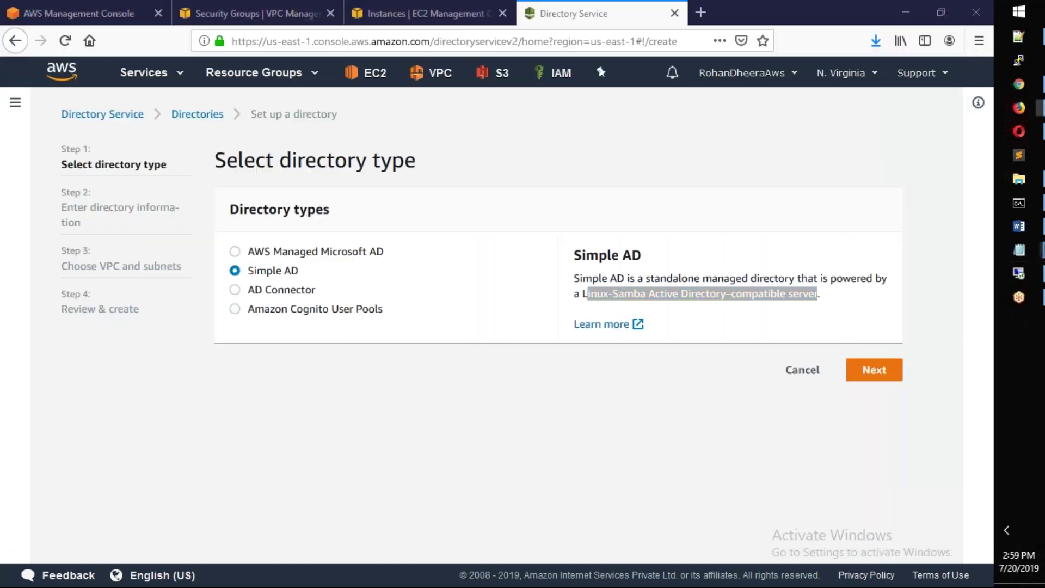
left_click_drag(331, 295, 242, 295)
key("ctrl+c")
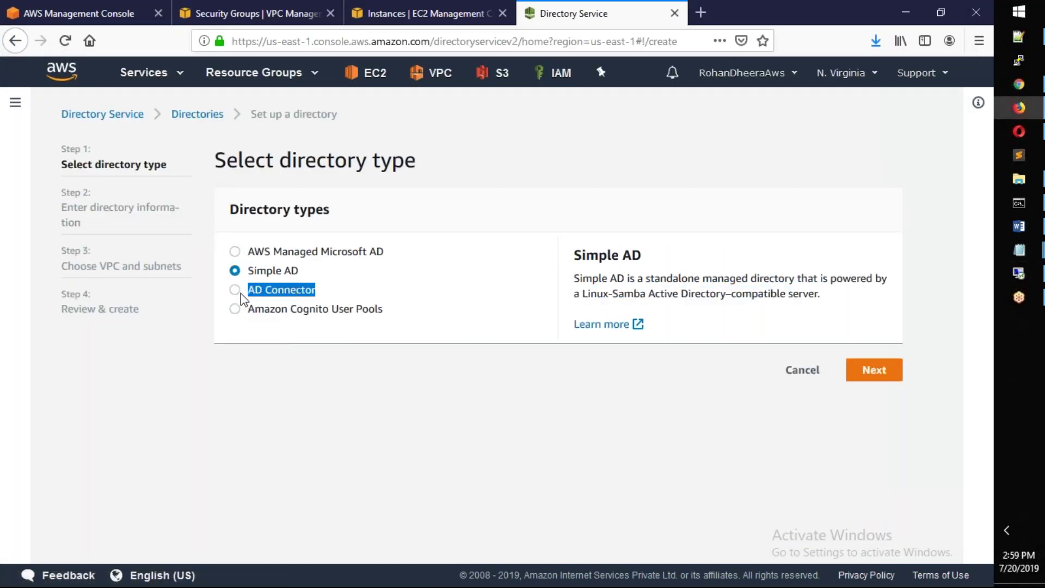
key("alt+Tab")
key("ctrl+v")
type(":")
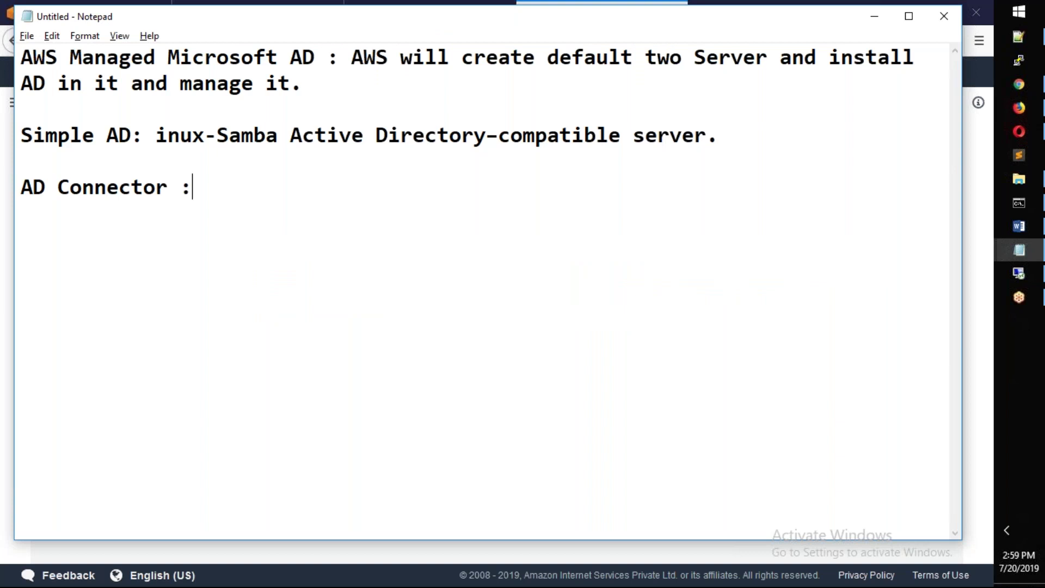
Describe AD Connector in the notes as "Its not actual directory service.".
type(" Its not actua")
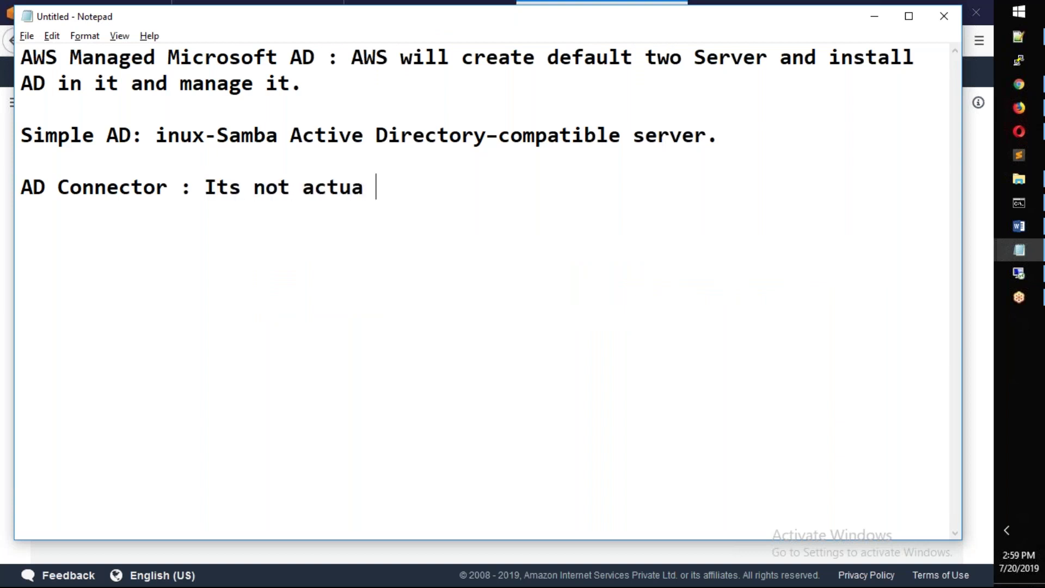
key("BackSpace")
key("BackSpace")
type("l directory")
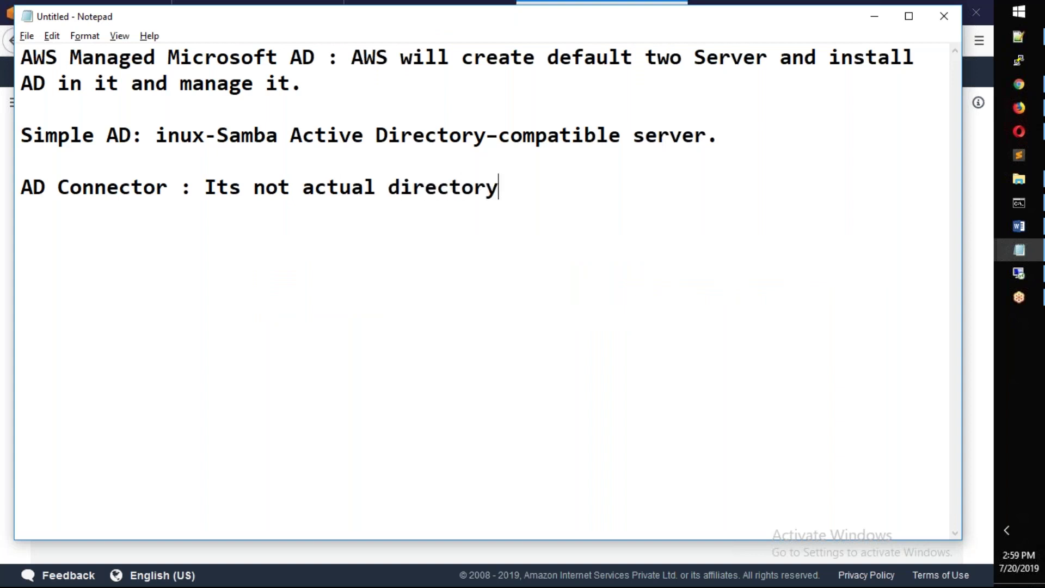
type(" service.")
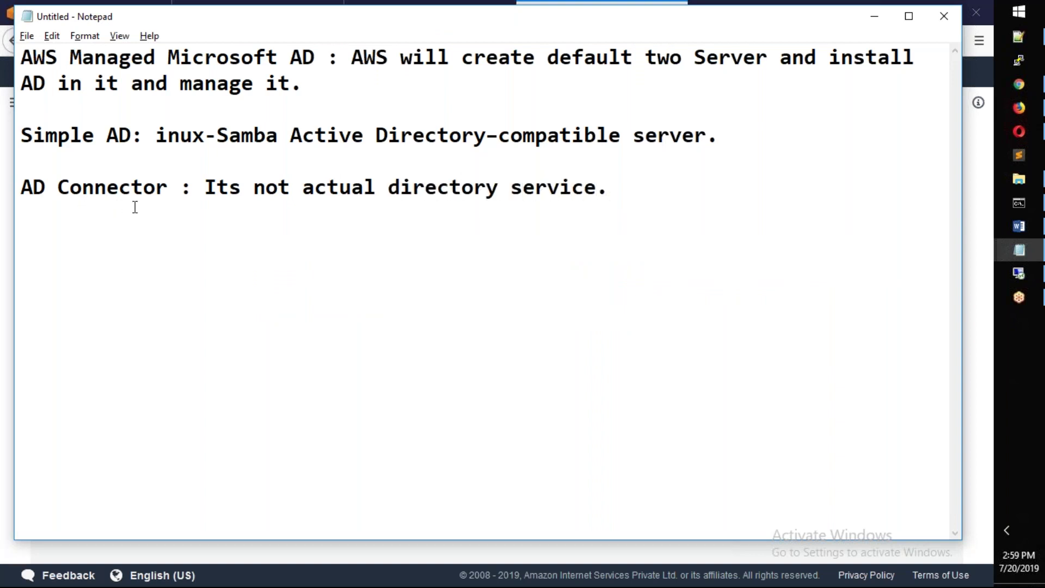
Switch to the AWS console, select the AD Connector type to read its description, and check the ADServer instance in EC2.
left_click_drag(175, 188, 78, 185)
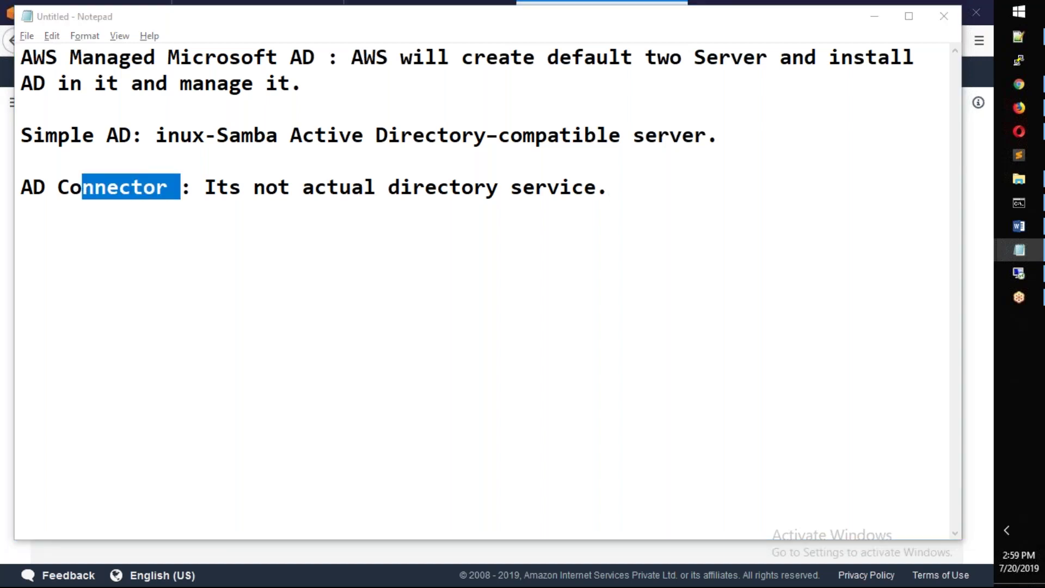
key("alt+Tab")
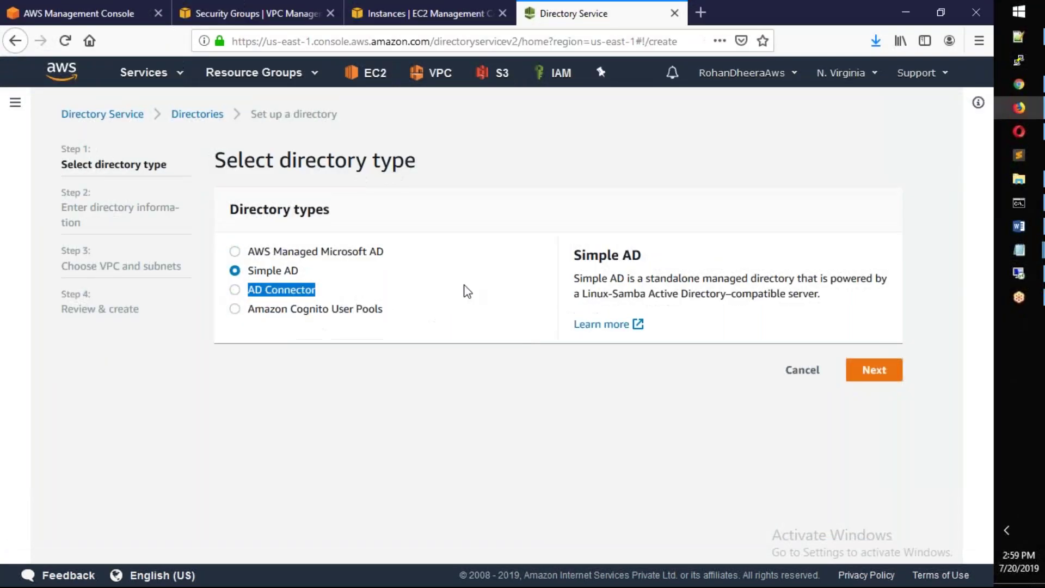
left_click(234, 290)
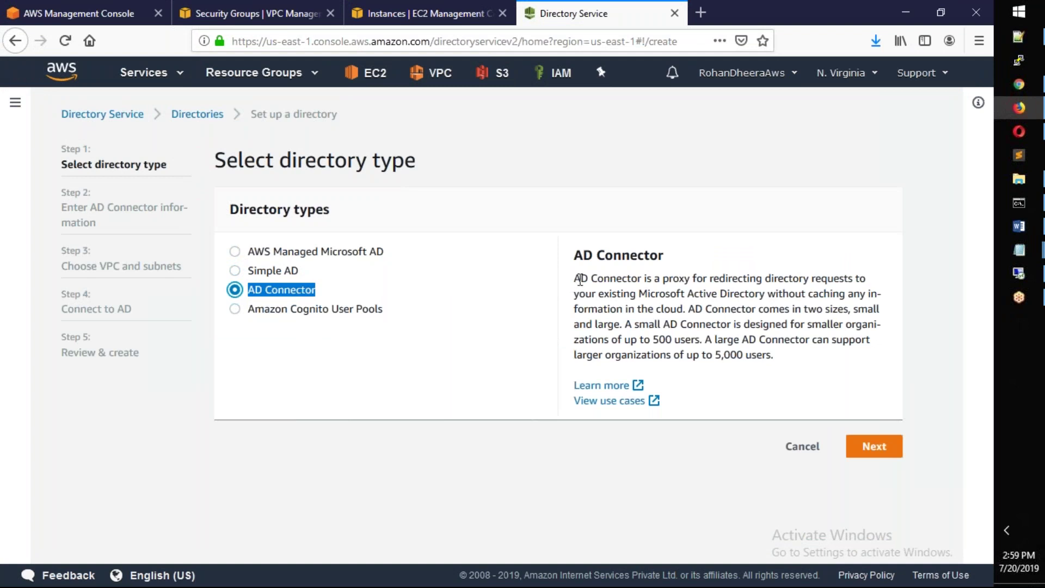
left_click_drag(575, 279, 688, 282)
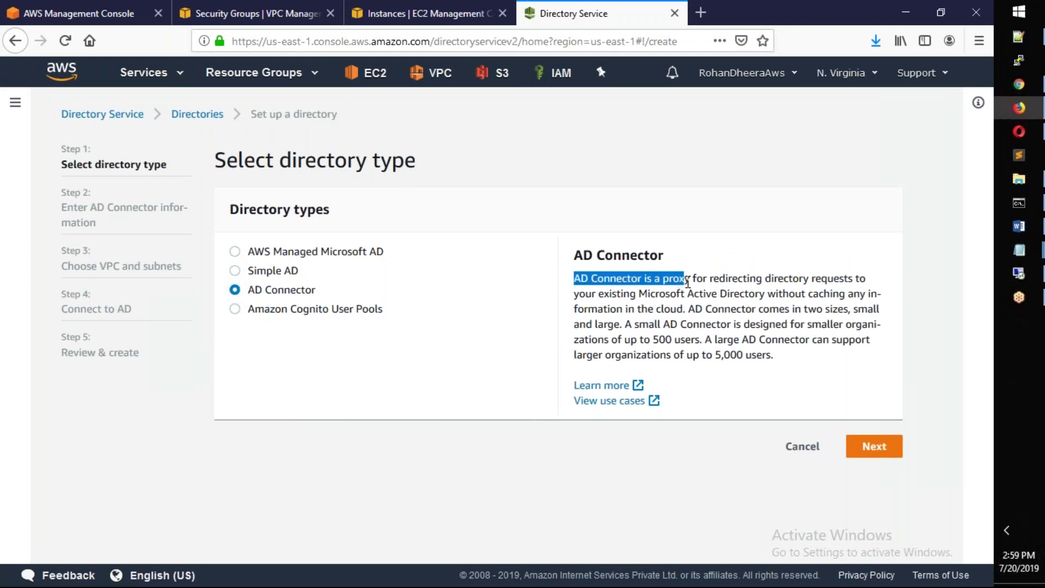
left_click_drag(688, 282, 689, 324)
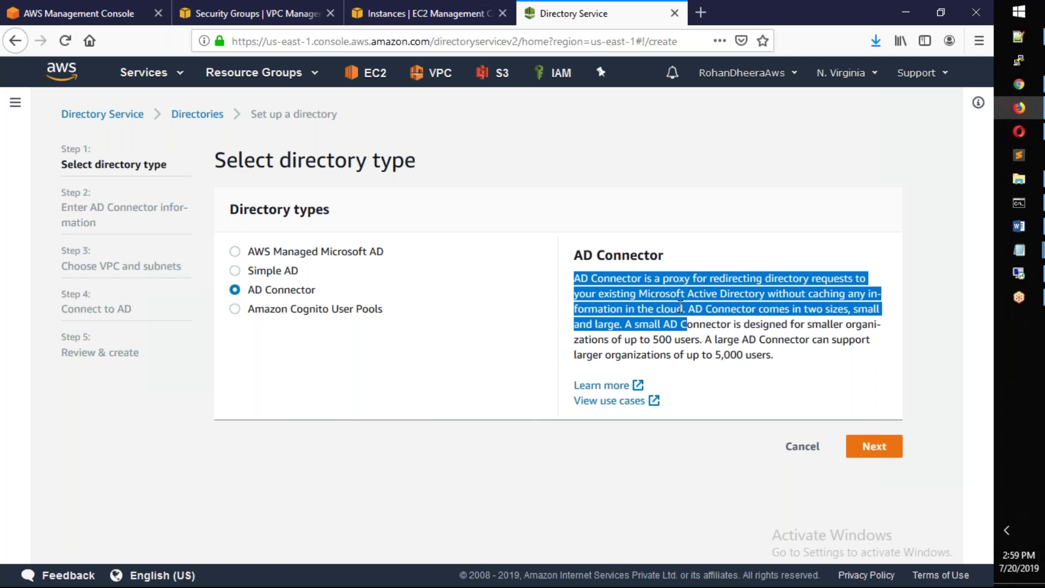
left_click(430, 16)
left_click(155, 76)
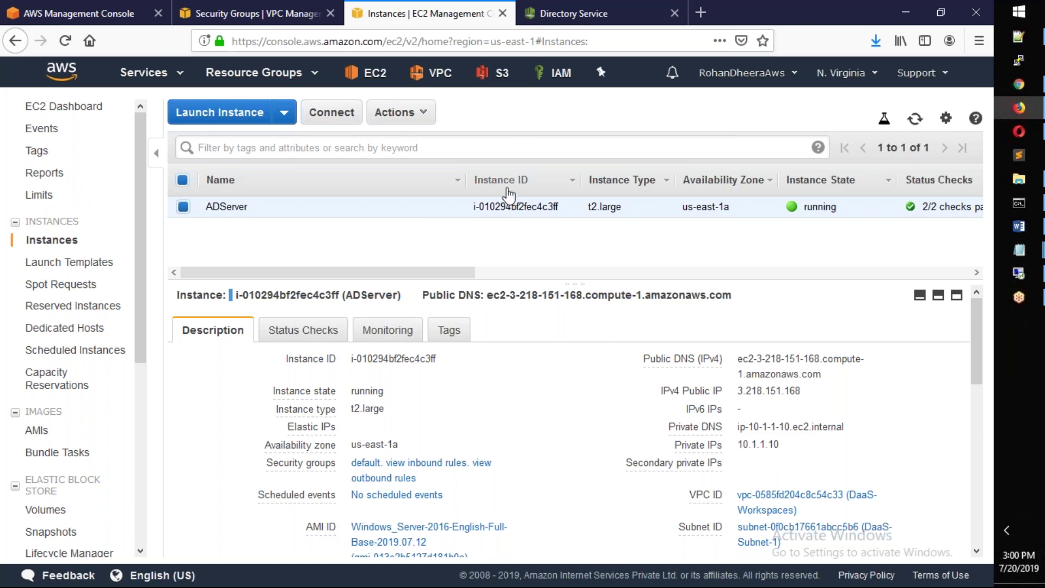
left_click(588, 22)
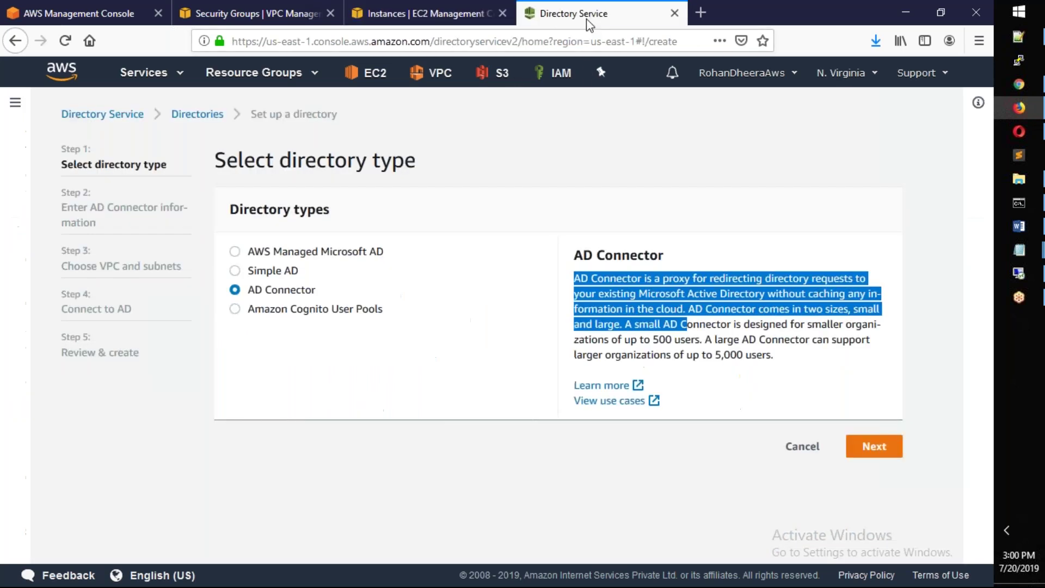
left_click(655, 334)
Compare the descriptions of the AWS Managed Microsoft AD, AD Connector and Amazon Cognito User Pools directory types.
left_click_drag(316, 290, 260, 294)
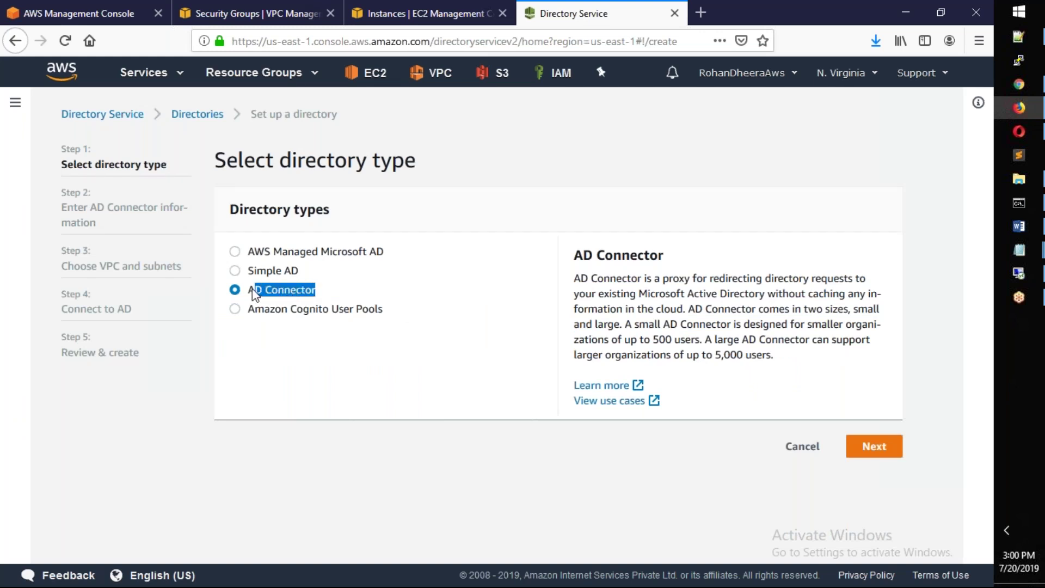
left_click_drag(384, 252, 261, 252)
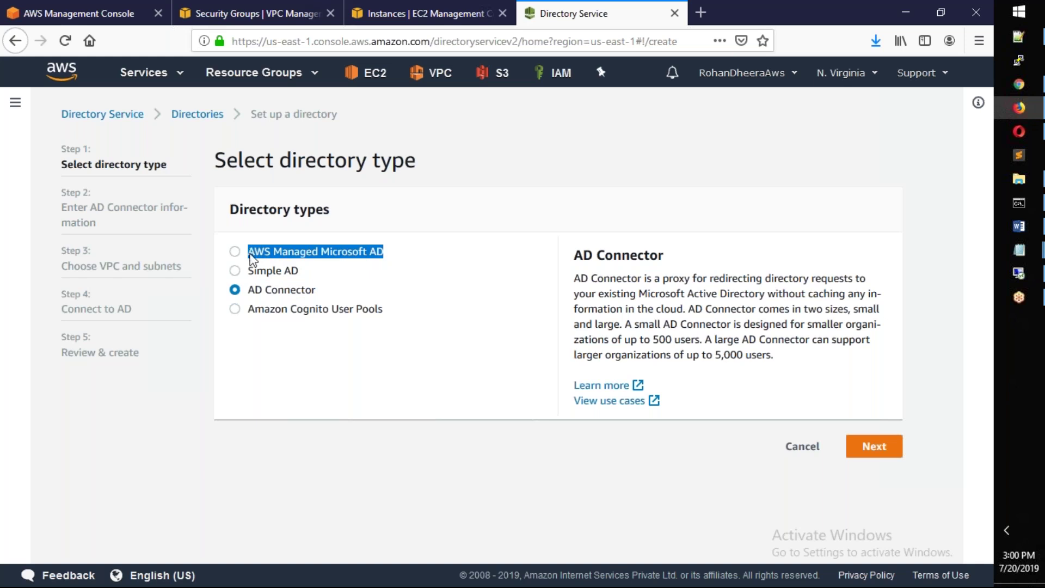
left_click(288, 294)
left_click_drag(384, 252, 260, 252)
left_click(235, 252)
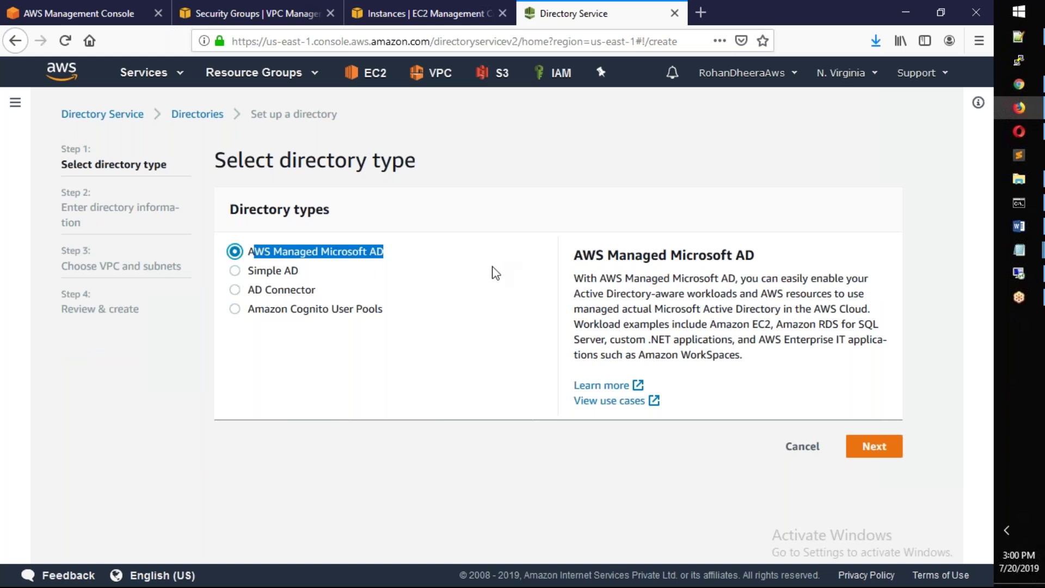
left_click(236, 293)
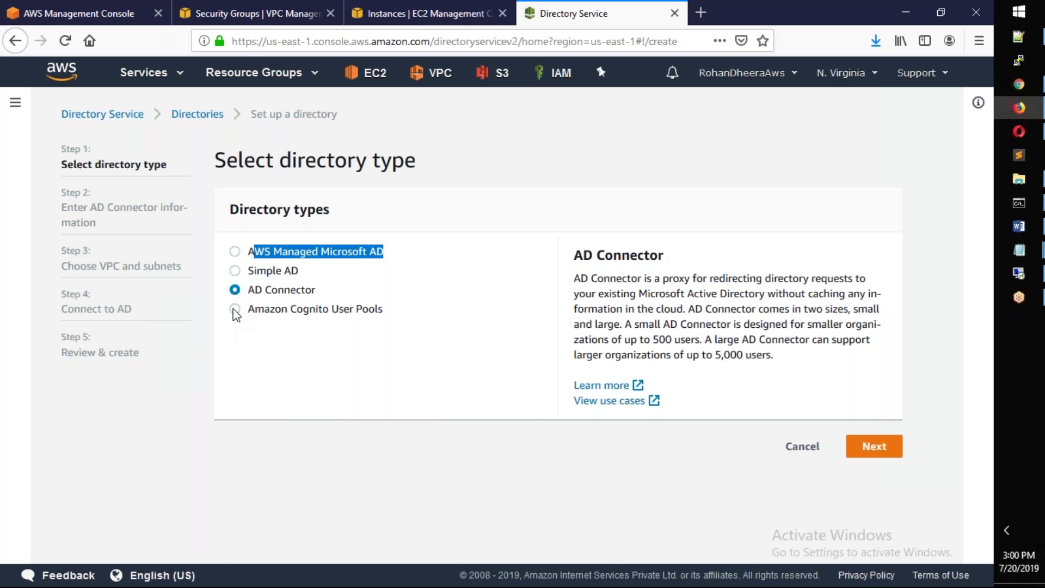
left_click(234, 310)
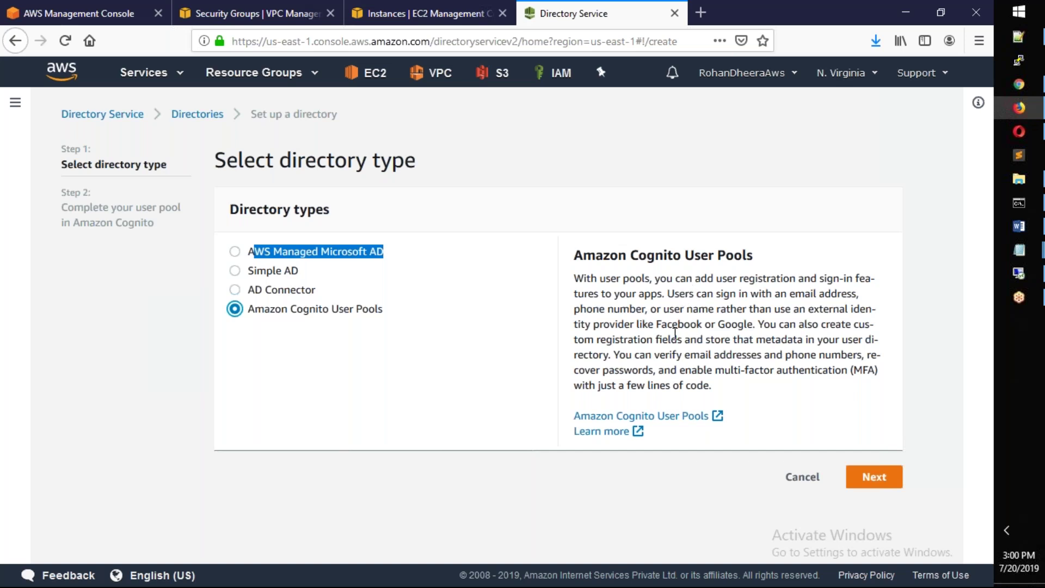
left_click_drag(672, 339, 706, 342)
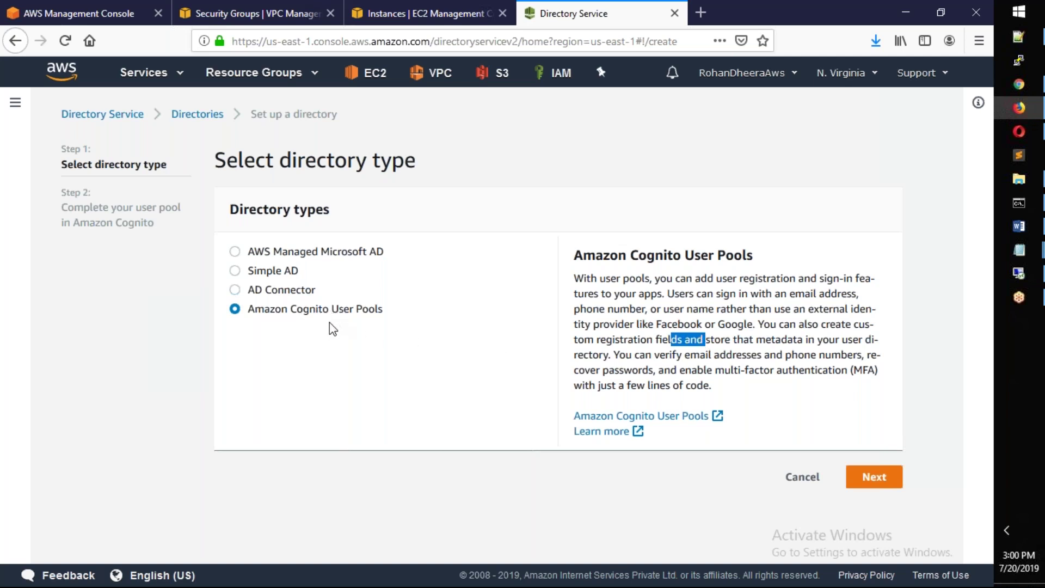
Choose AD Connector as the directory type and proceed through its information page to the VPC and subnet settings.
left_click(235, 290)
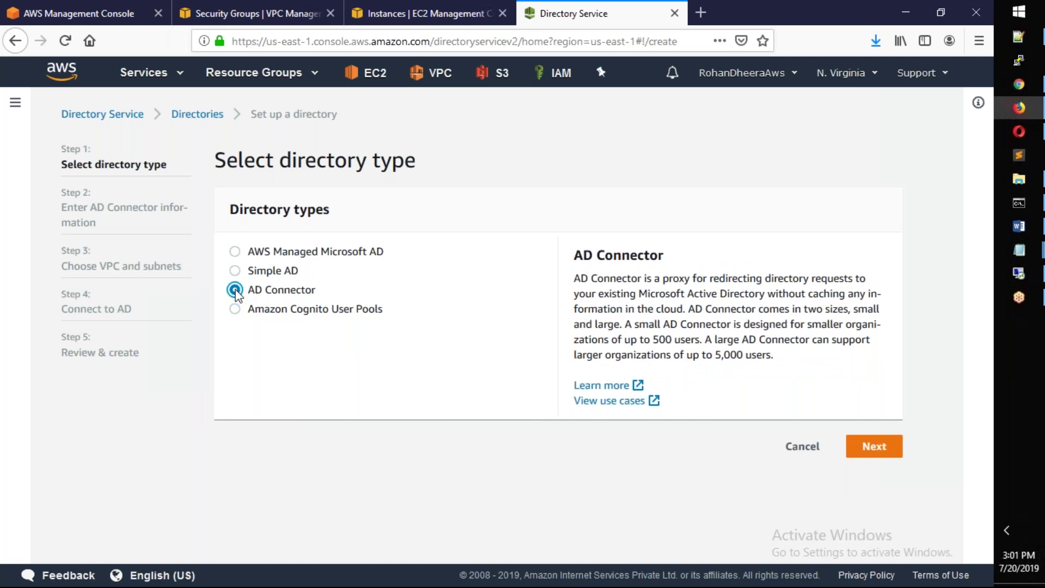
left_click(887, 451)
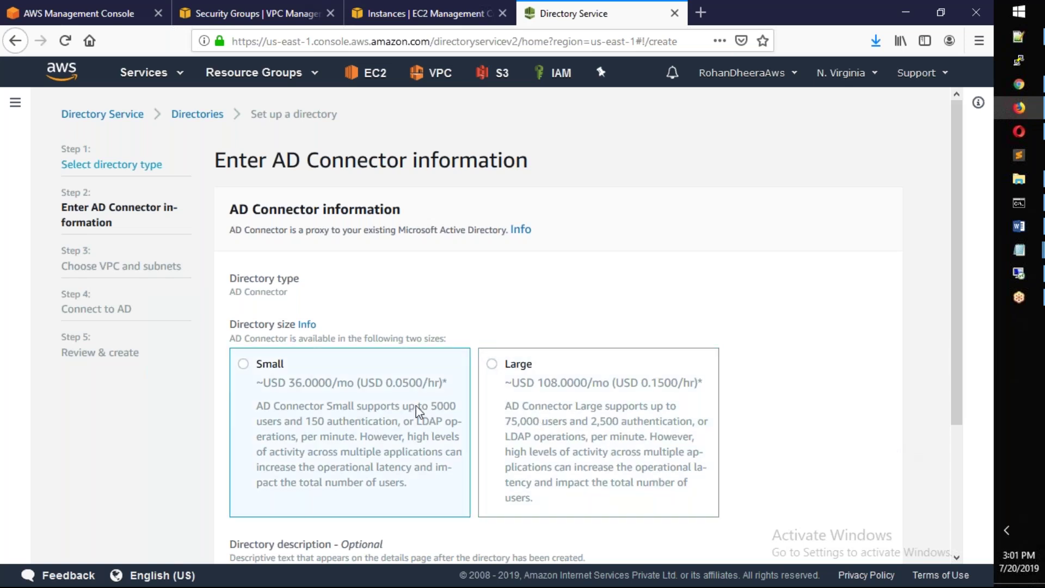
scroll(316, 253, "down", 3)
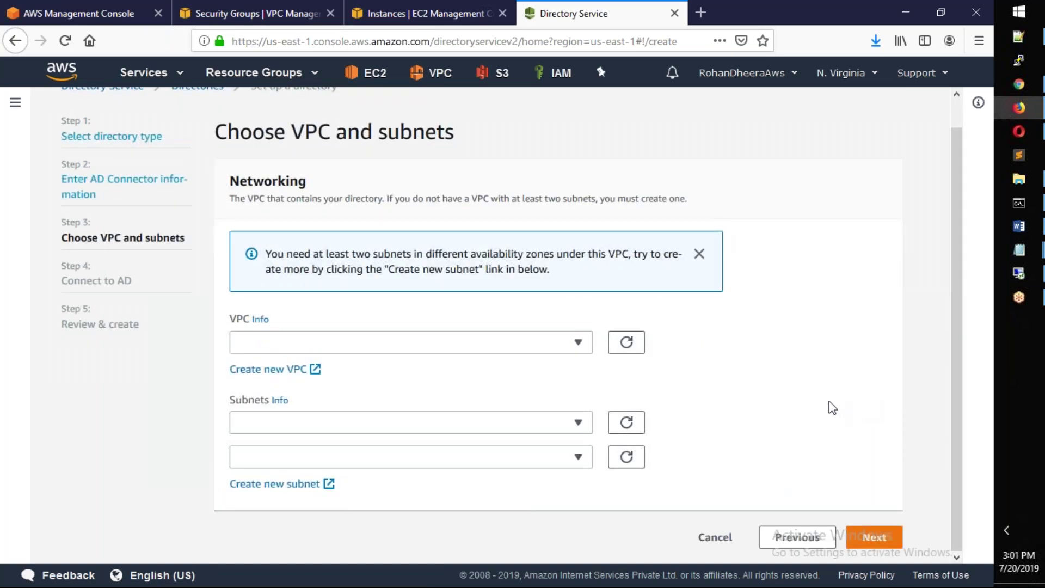
Set the VPC to DaaS-Workspaces and the two subnets to DaaS-Subnet-2 and DaaS-Subnet-3.
left_click(564, 344)
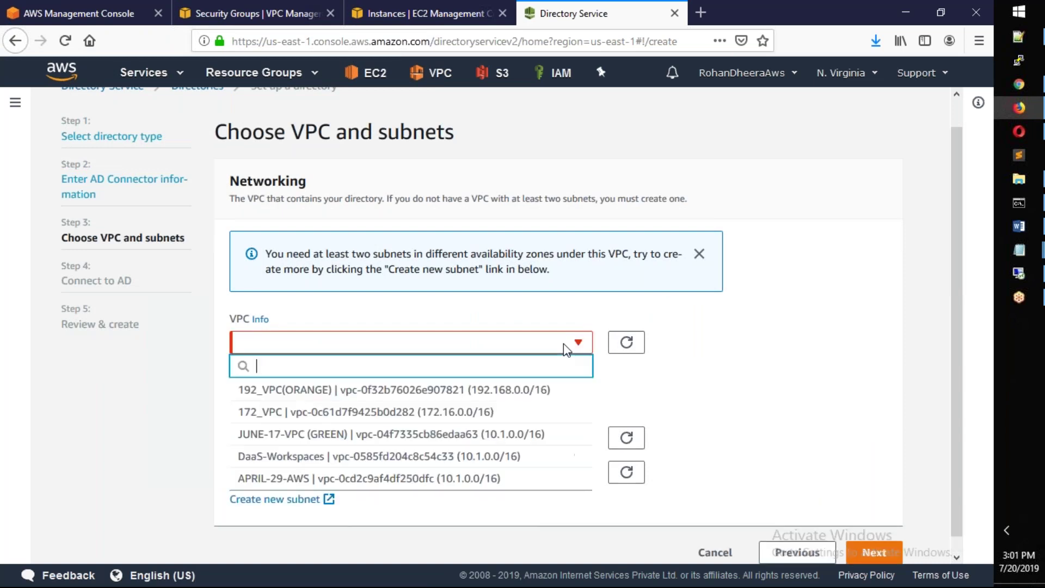
left_click(418, 460)
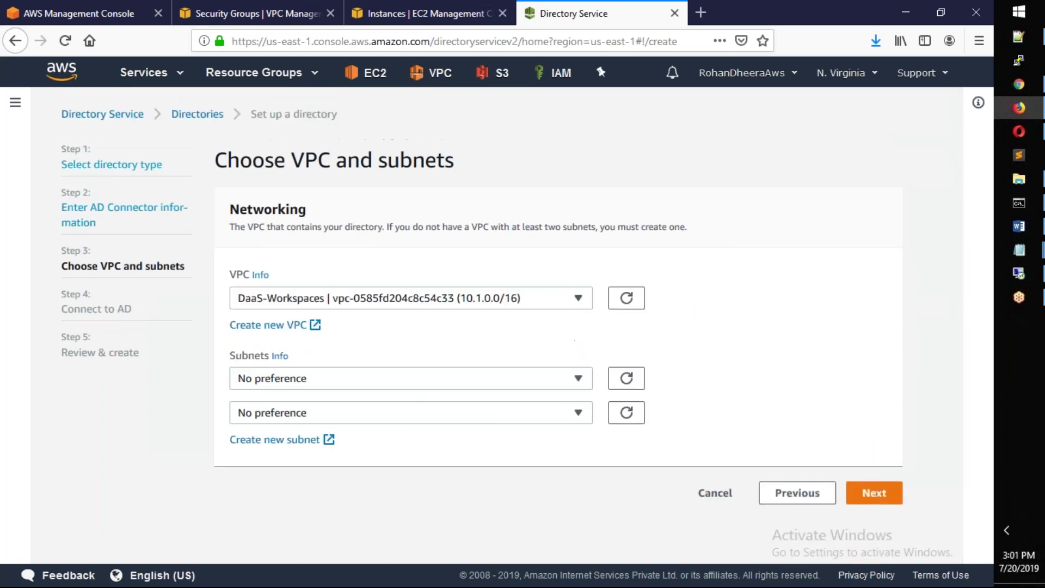
left_click(417, 387)
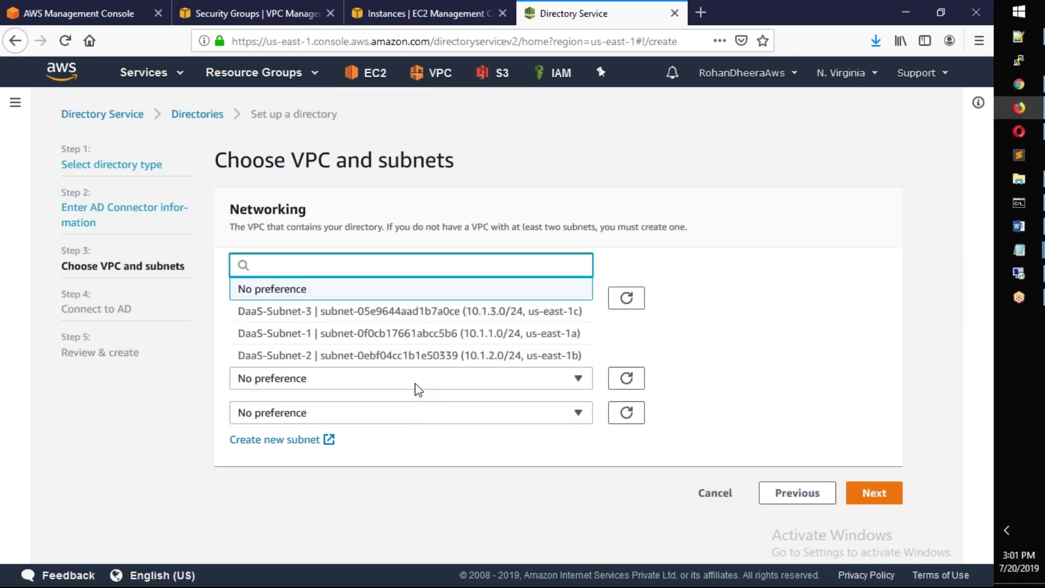
left_click(424, 360)
left_click(423, 414)
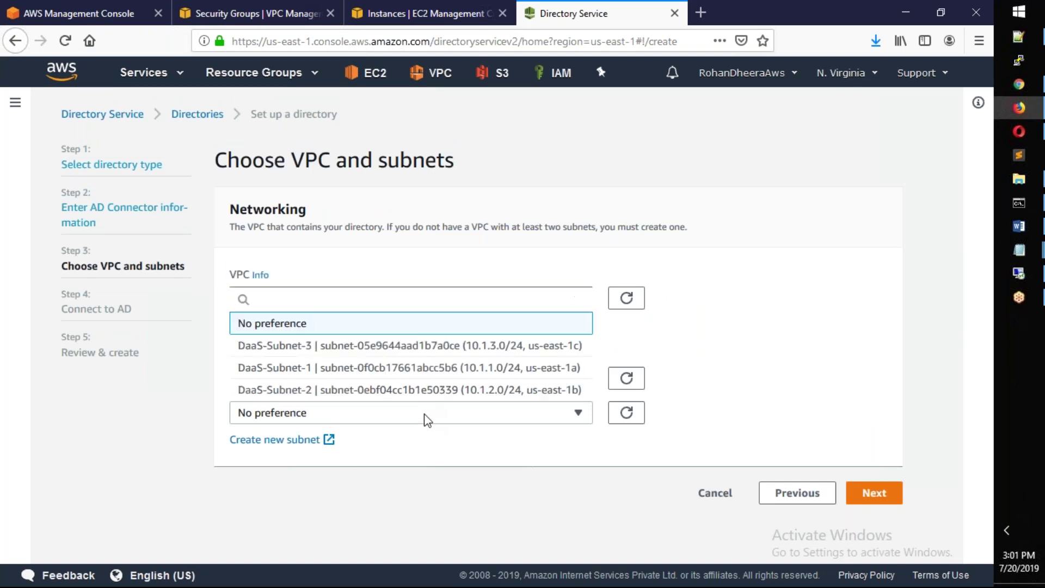
left_click(362, 347)
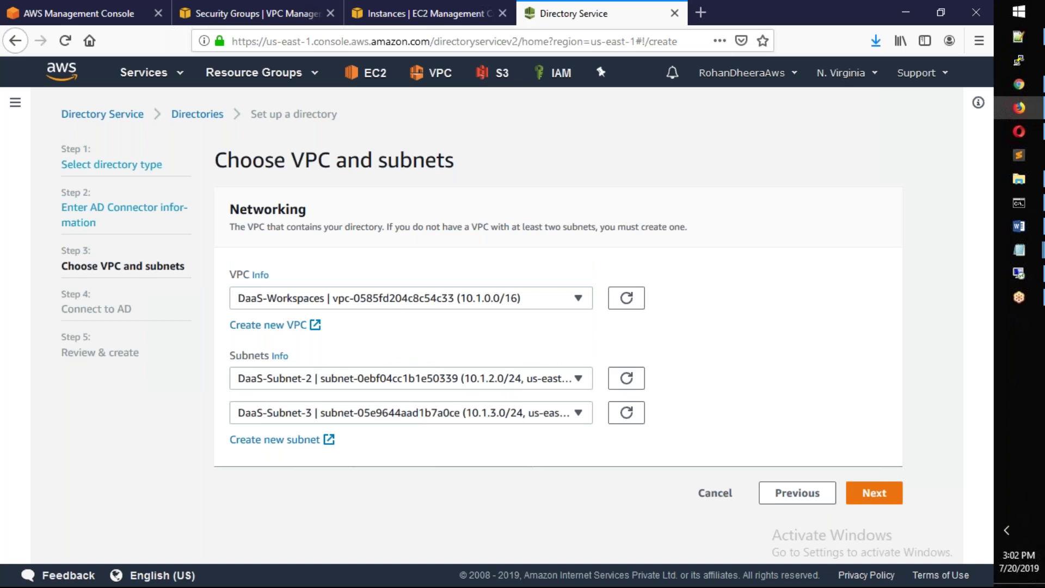
Check the ADServer instance's subnet in EC2 and read the VPC subnet requirement in the directory setup.
left_click(58, 15)
left_click(425, 13)
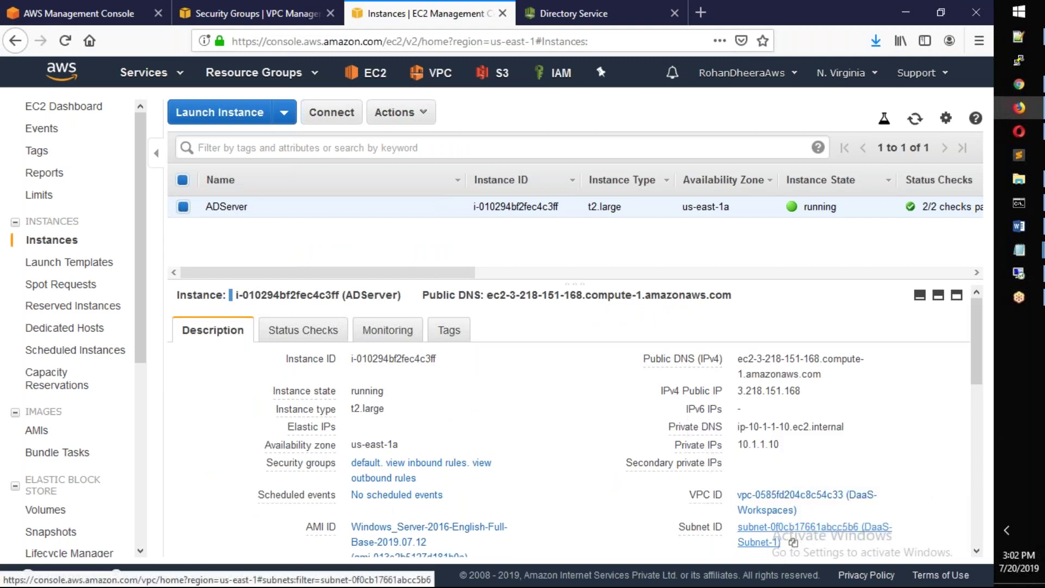
left_click(573, 13)
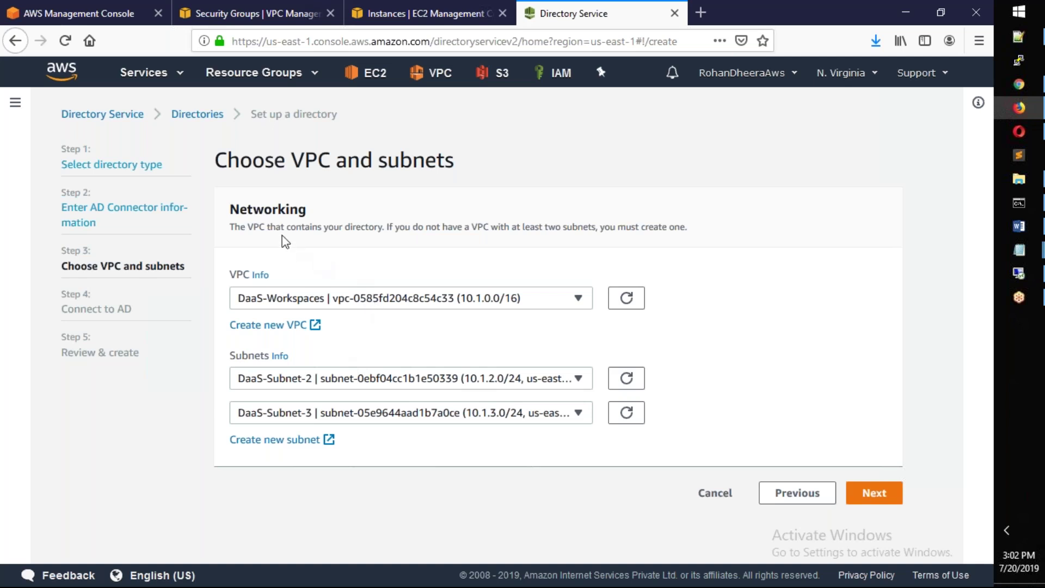
left_click_drag(391, 229, 673, 228)
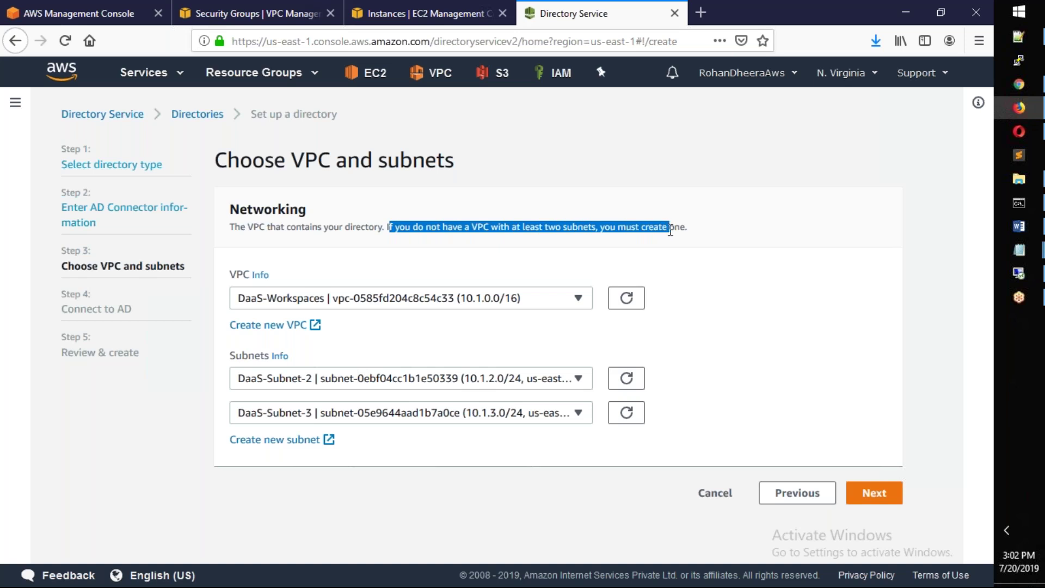
left_click(714, 392)
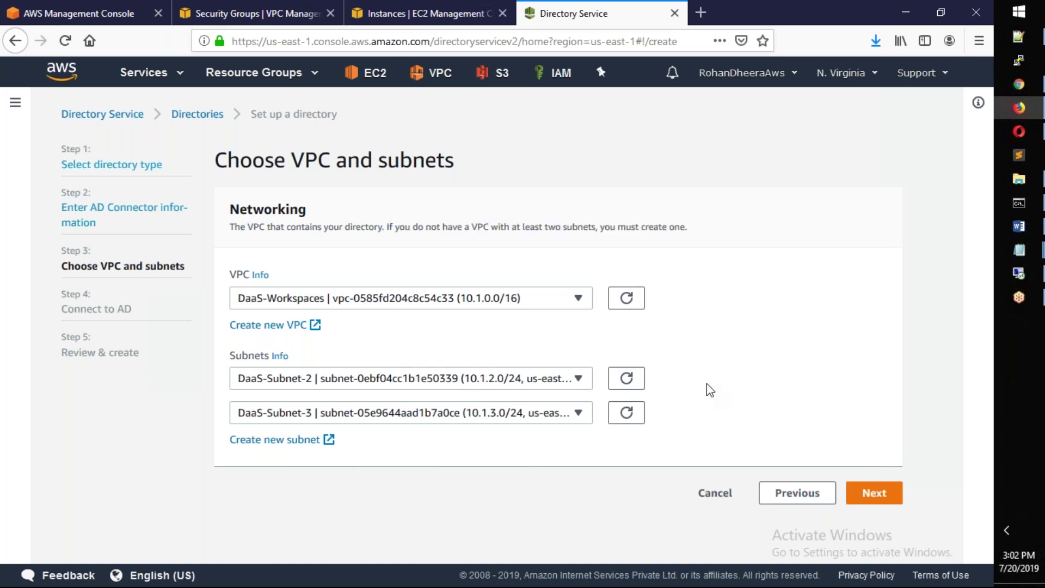
Proceed to the AD connection details and enter sreetrainings.com as the directory DNS name, checking it against the domain on the remote server.
left_click(868, 501)
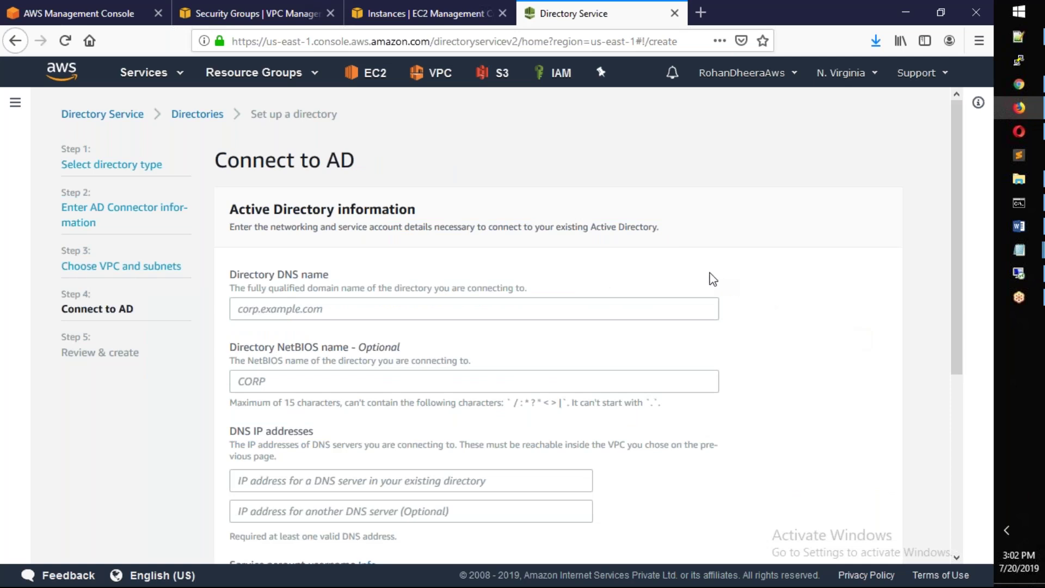
scroll(710, 279, "down", 3)
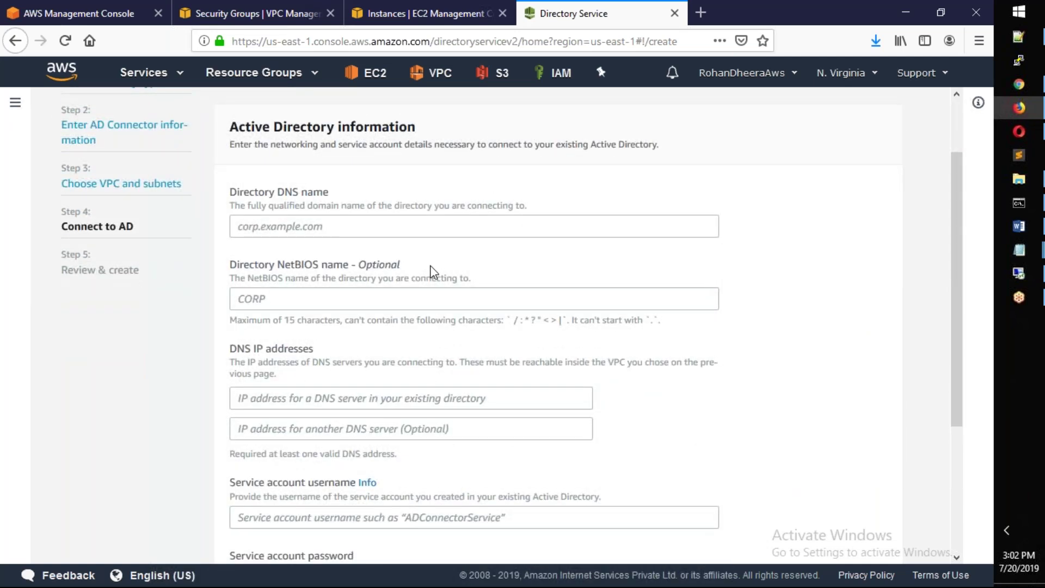
left_click(249, 228)
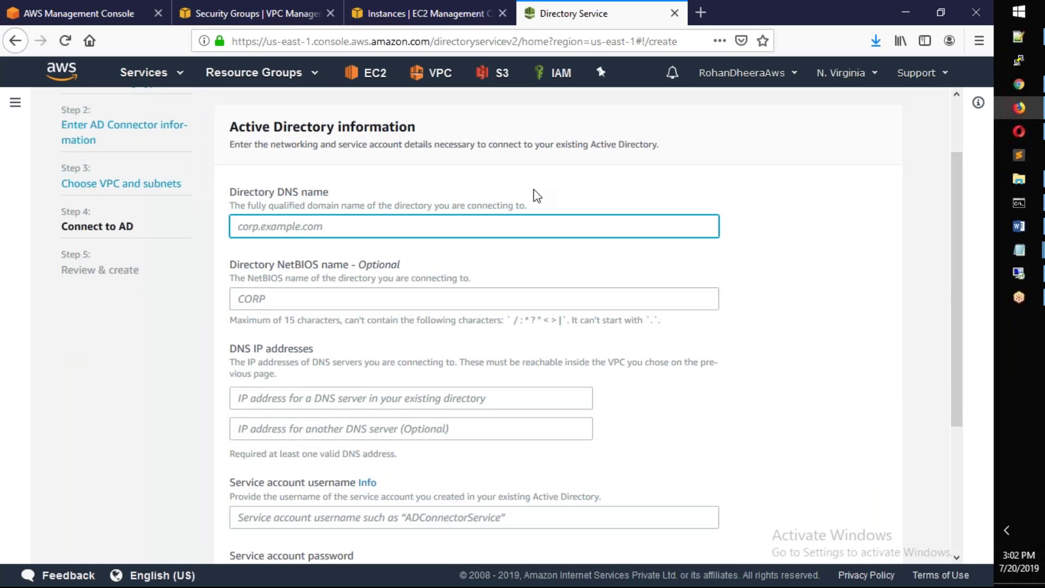
type("sreetrainings.com")
left_click(1014, 279)
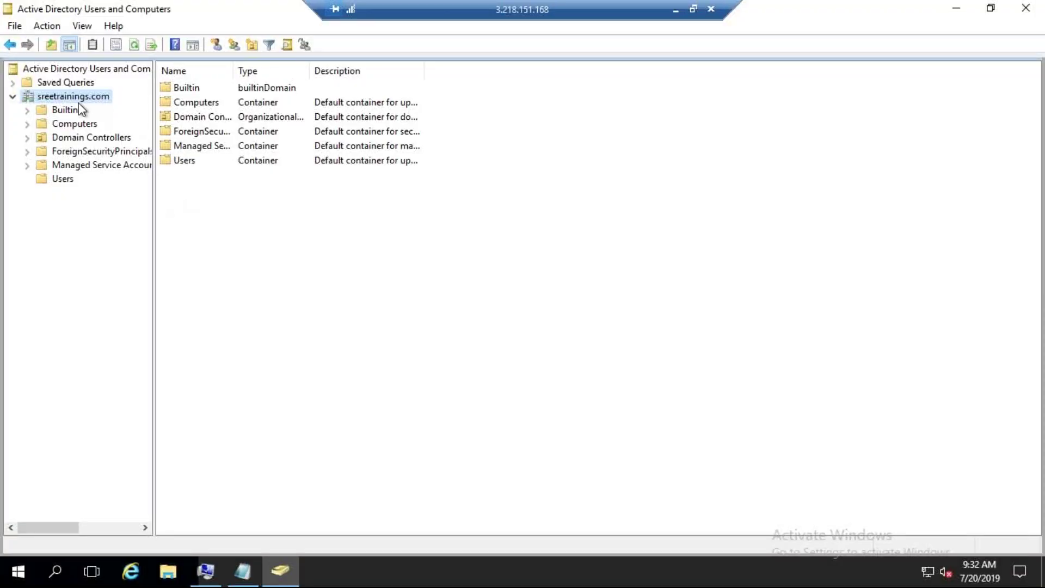
left_click(677, 9)
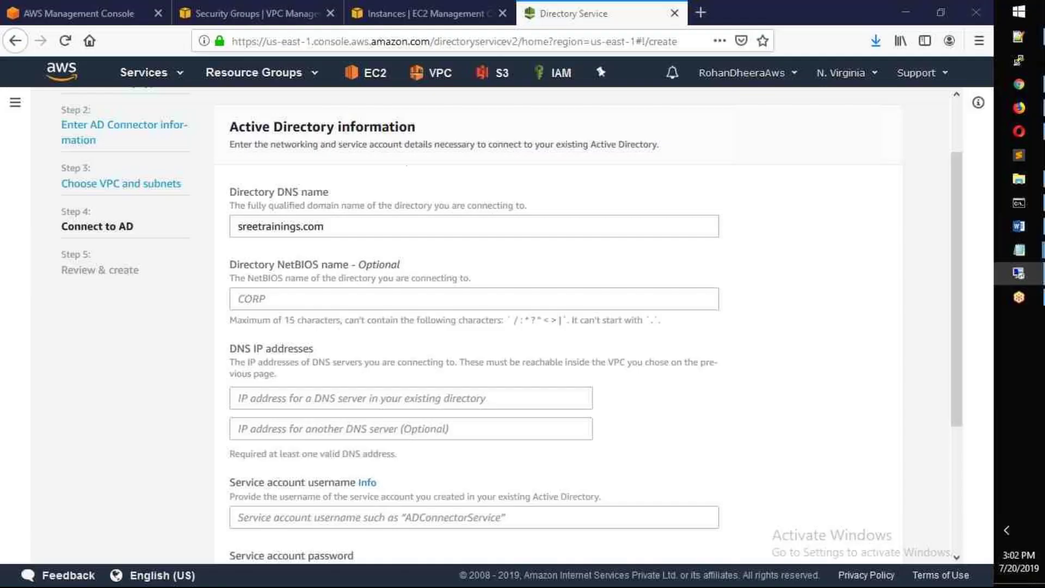
left_click(286, 297)
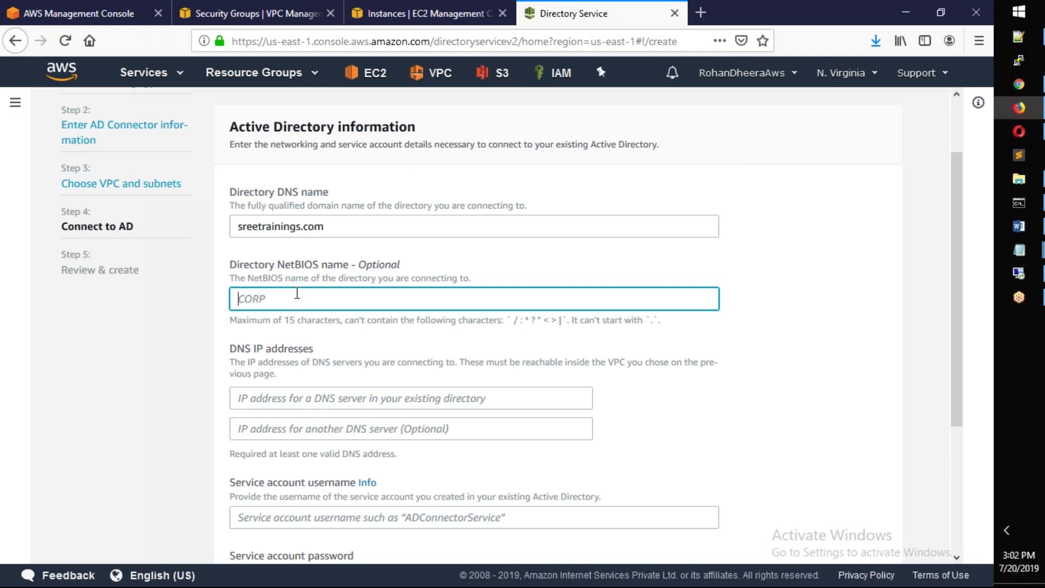
double_click(303, 226)
key("ctrl+c")
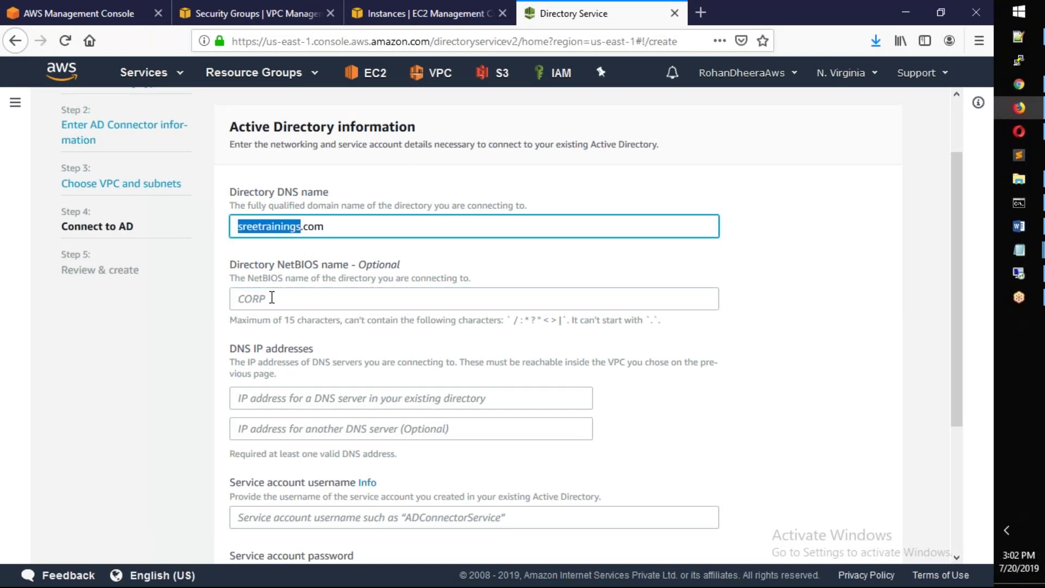
left_click(272, 297)
key("ctrl+v")
key("BackSpace")
key("BackSpace")
key("BackSpace")
key("BackSpace")
key("BackSpace")
key("BackSpace")
key("BackSpace")
key("BackSpace")
key("BackSpace")
key("BackSpace")
key("BackSpace")
key("BackSpace")
key("BackSpace")
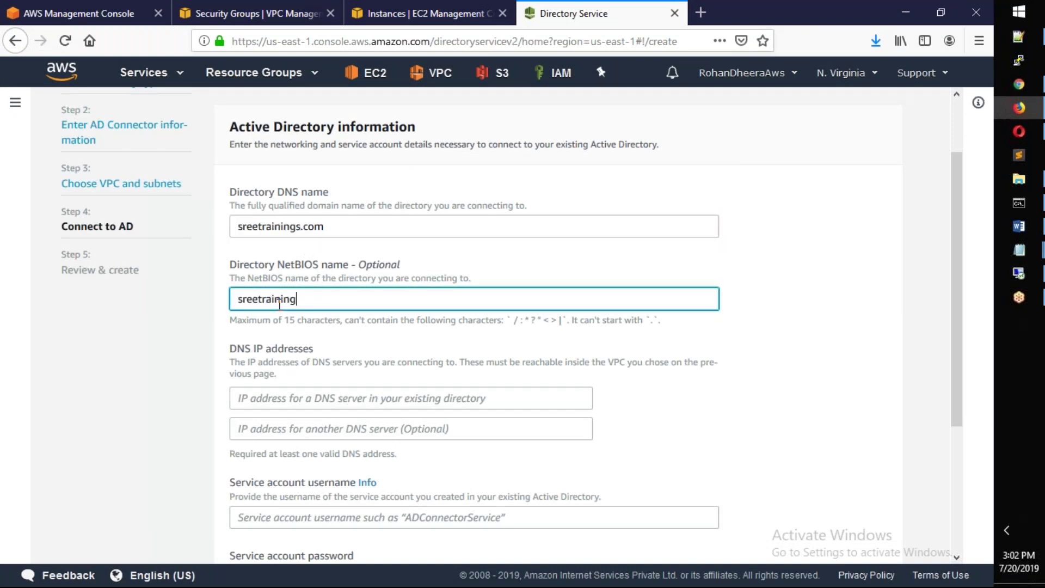
Switch to the remote AD server and open its DNS management tool.
left_click(272, 400)
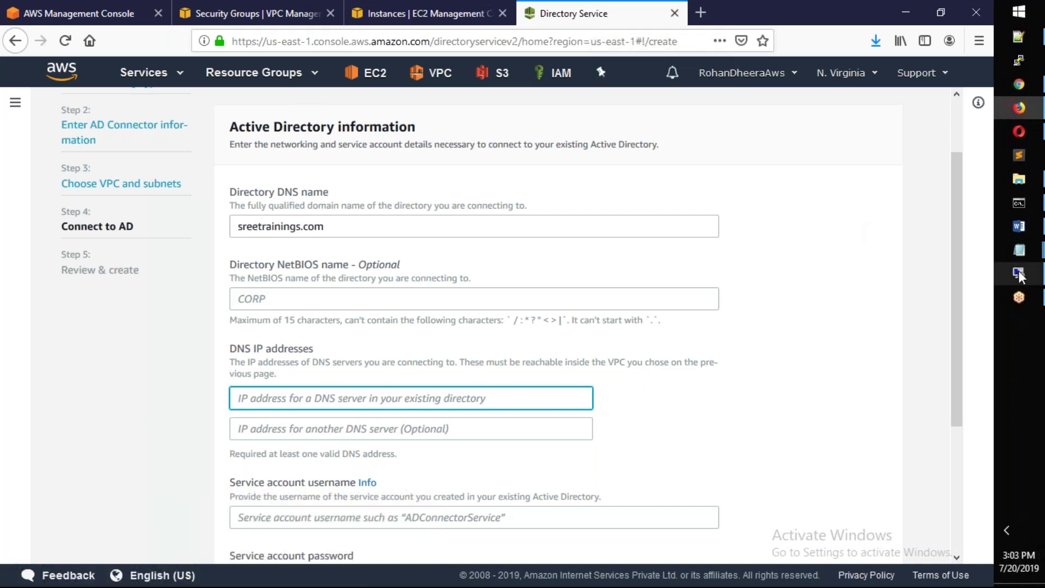
left_click(929, 286)
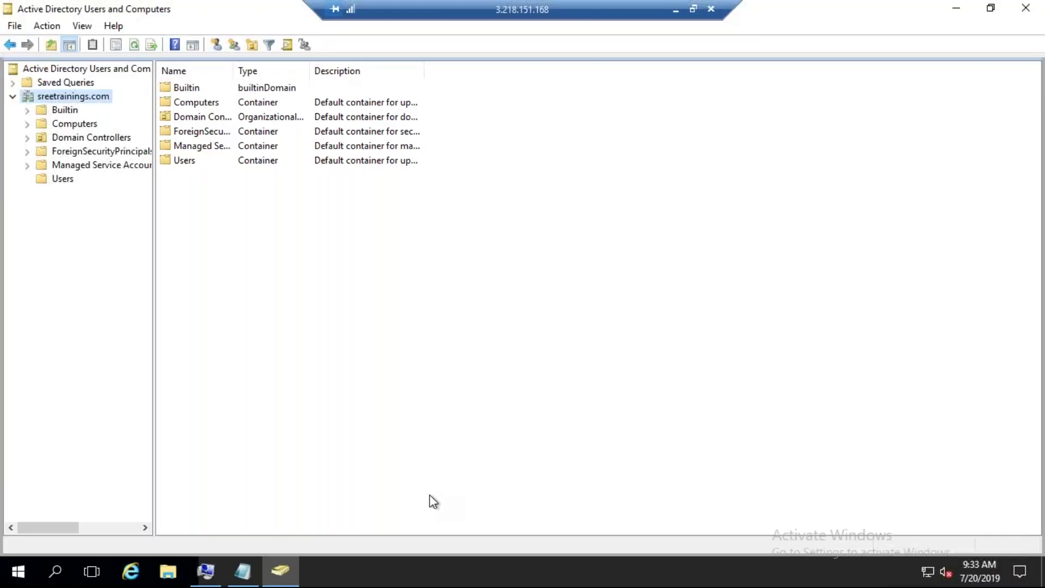
left_click(20, 574)
scroll(153, 285, "down", 2)
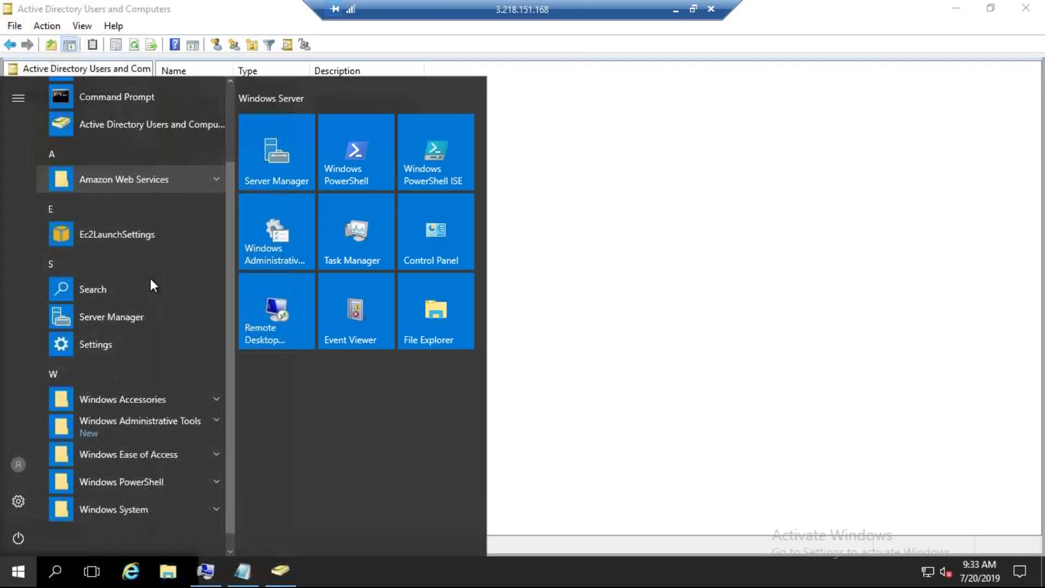
left_click(140, 420)
scroll(139, 420, "down", 2)
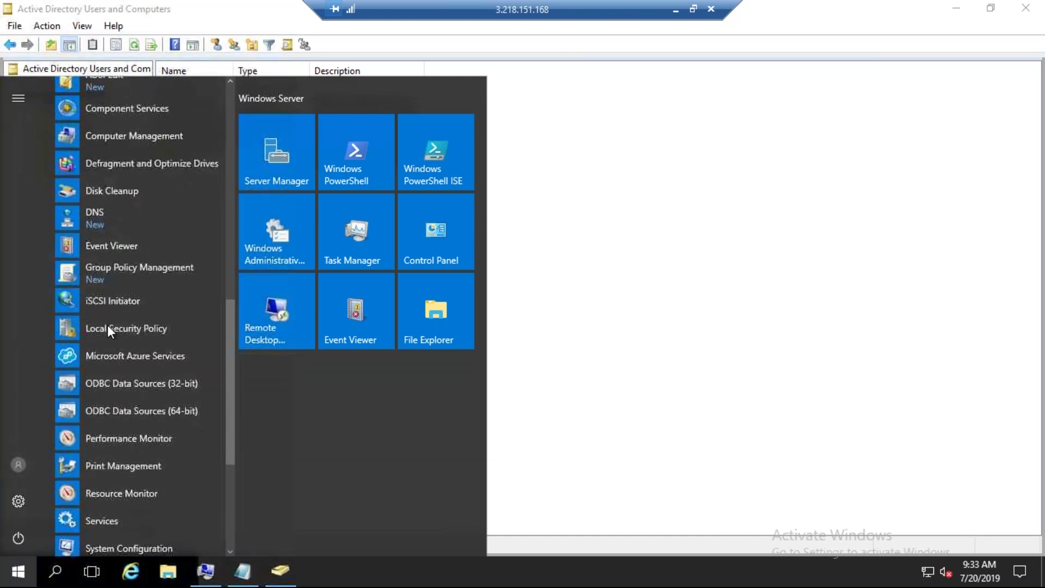
left_click(114, 222)
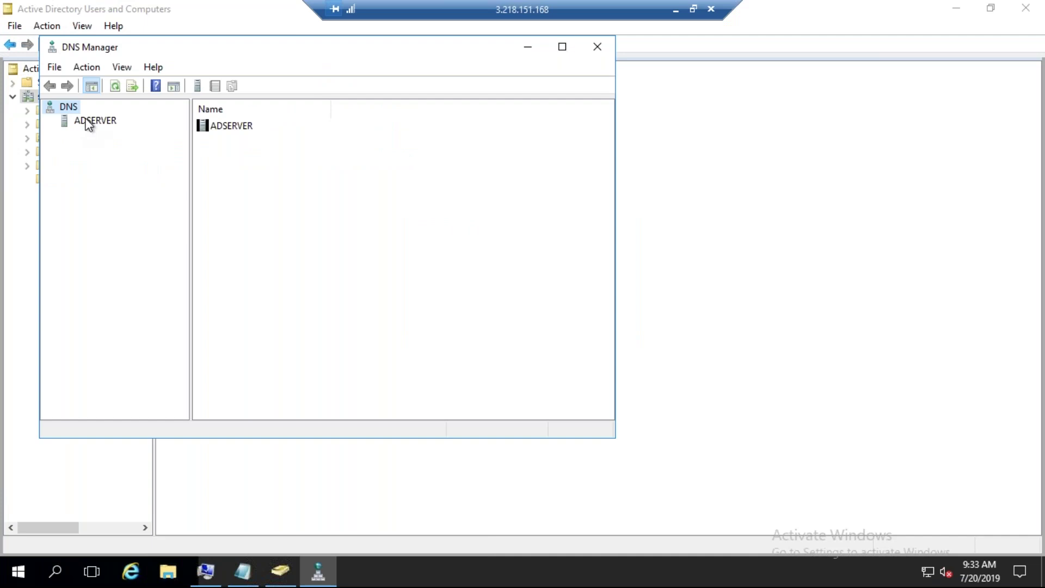
Examine the host records in ADSERVER's sreetrainings.com forward lookup zone for the DNS server's IP address.
left_click(89, 124)
left_click(51, 122)
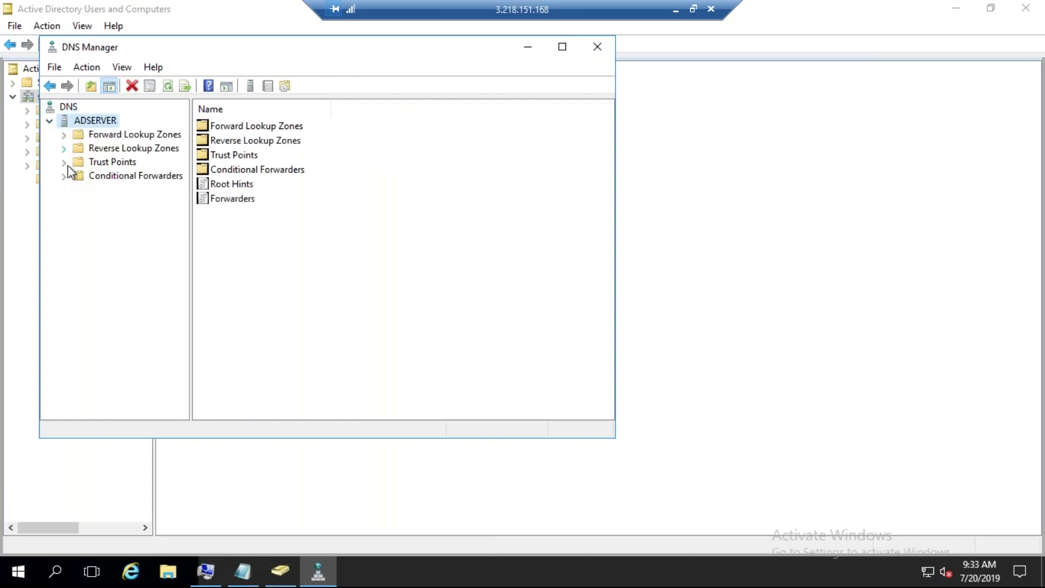
double_click(76, 135)
left_click(124, 163)
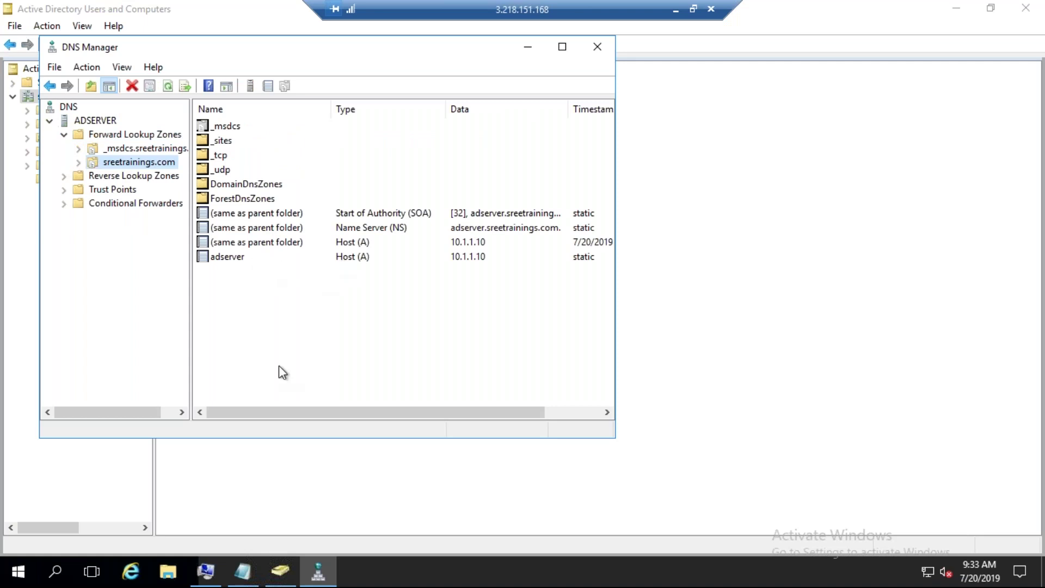
Return to the AD Connector setup and enter 10.1.1.10 as the existing directory's DNS IP address.
left_click(679, 12)
left_click(349, 390)
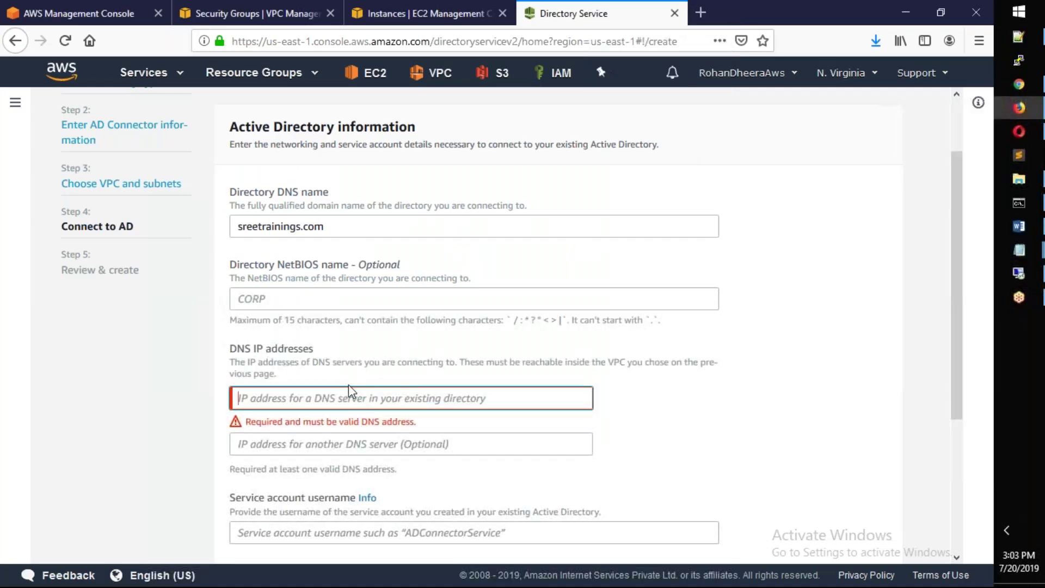
type("10.1.1.10")
key("Tab")
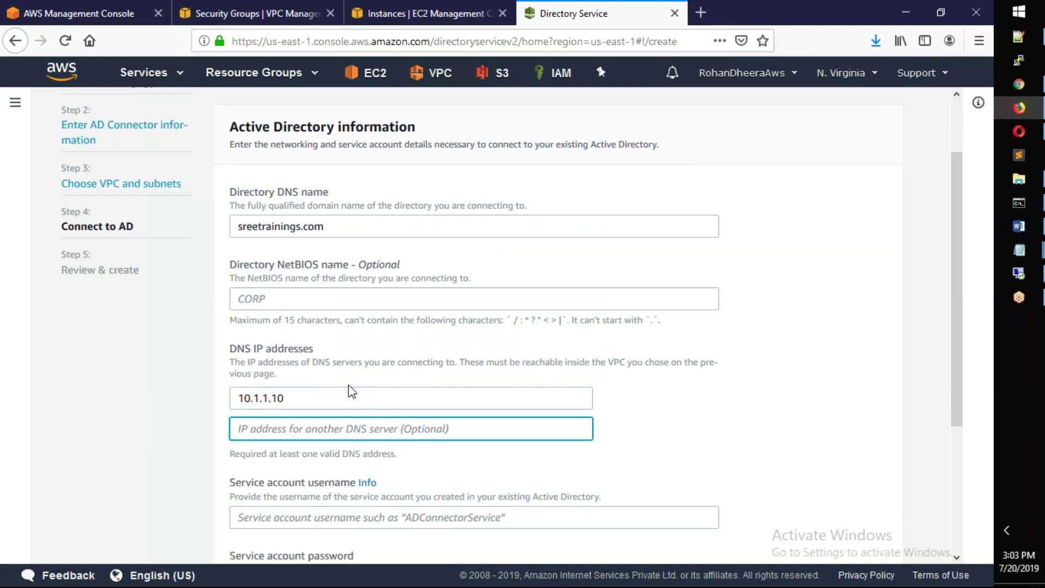
Set the service account username to Administrator, enter and confirm the service account password, and proceed to the review page.
scroll(348, 385, "down", 4)
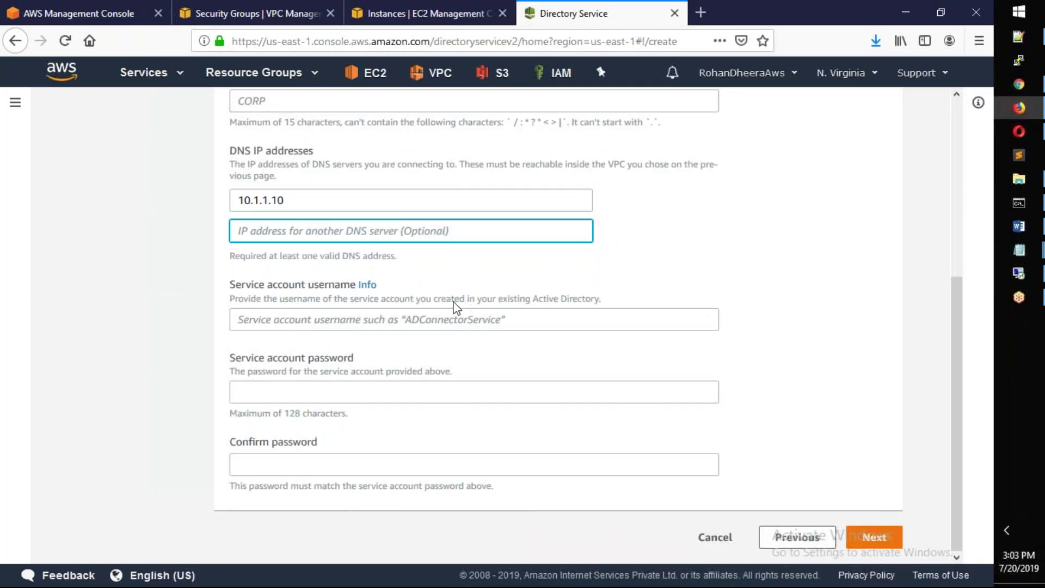
left_click(324, 325)
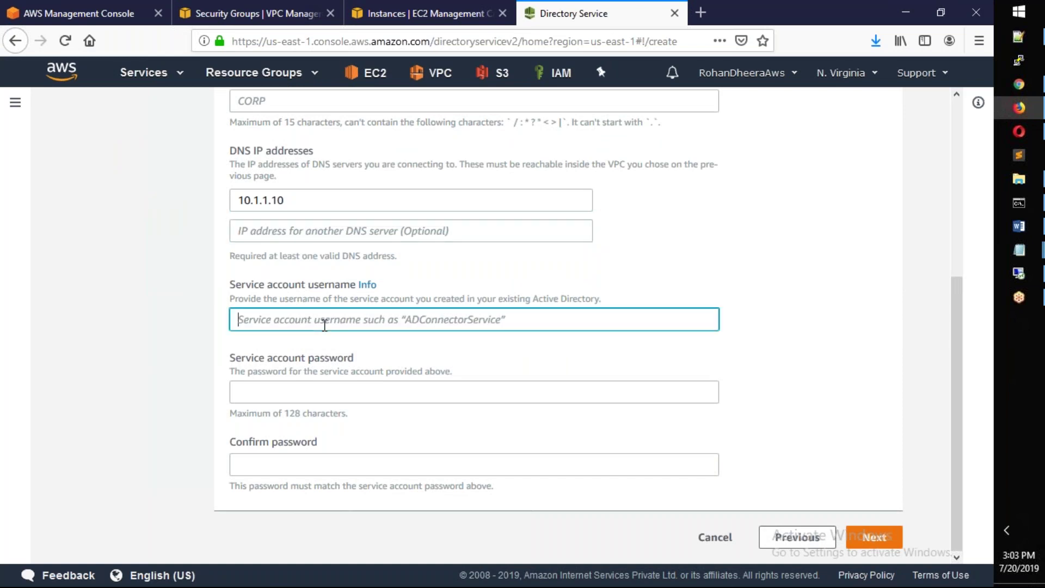
type("Administrator")
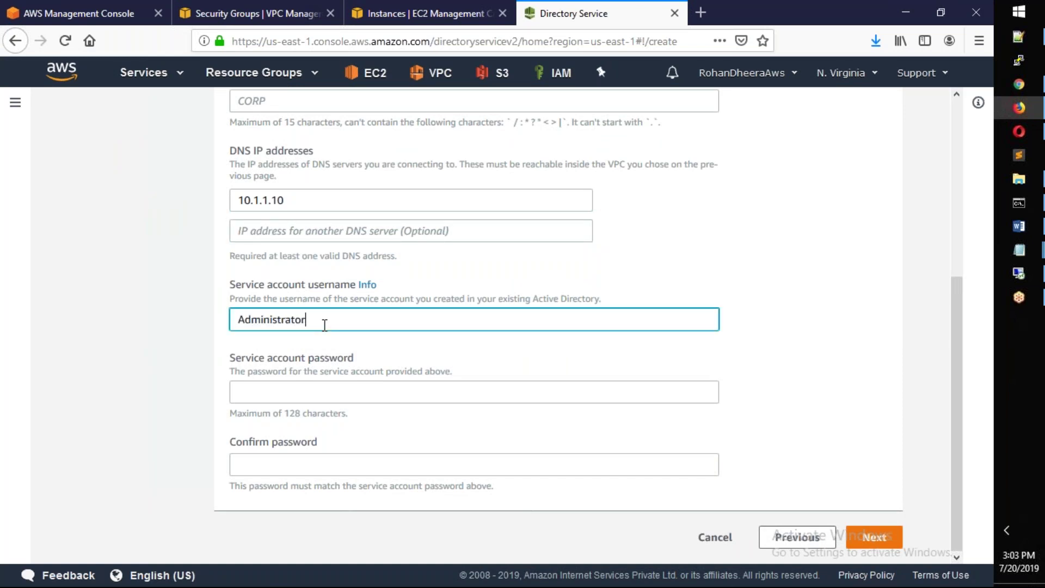
key("Tab")
type("••••••••••••")
key("Tab")
type("••••••••••••")
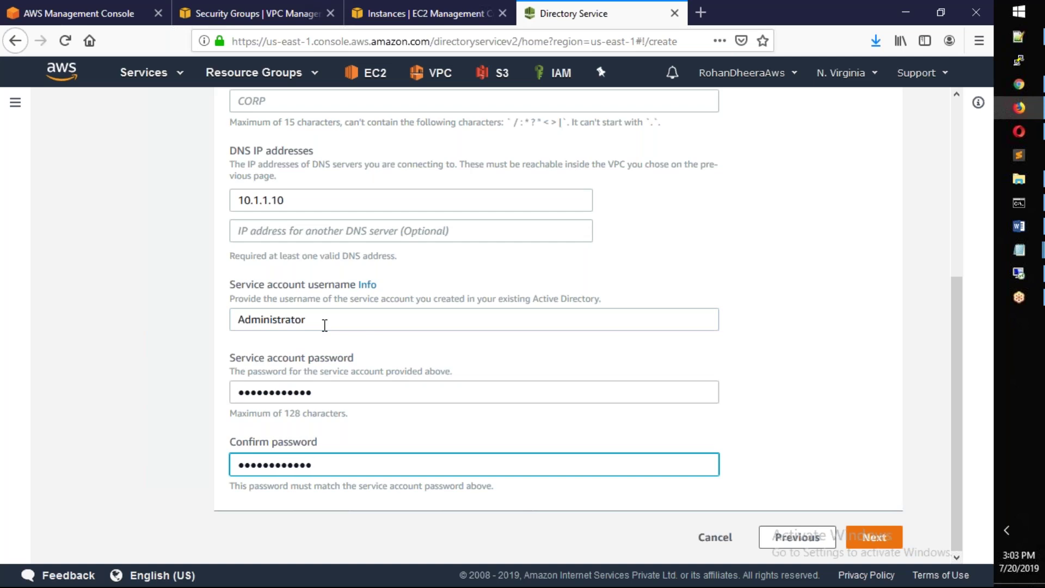
left_click(874, 537)
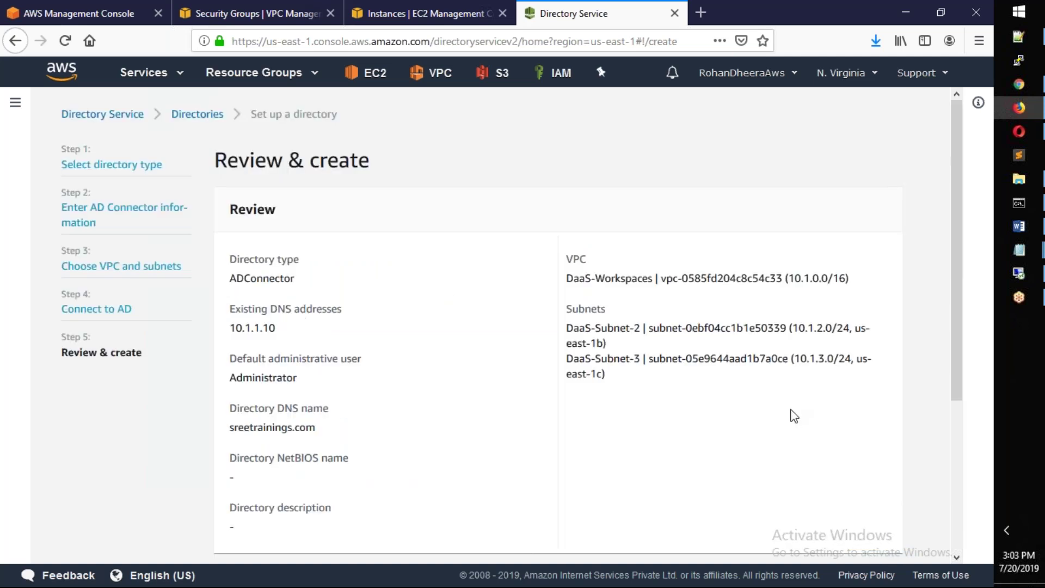
Review the AD Connector settings and the free trial terms, and create the directory.
scroll(745, 285, "down", 4)
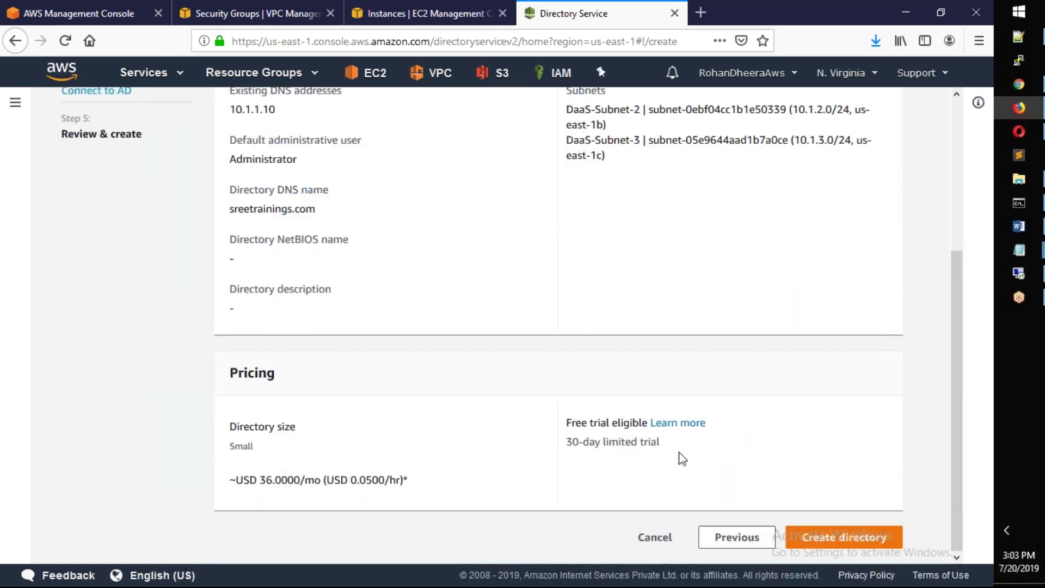
left_click_drag(674, 450, 568, 444)
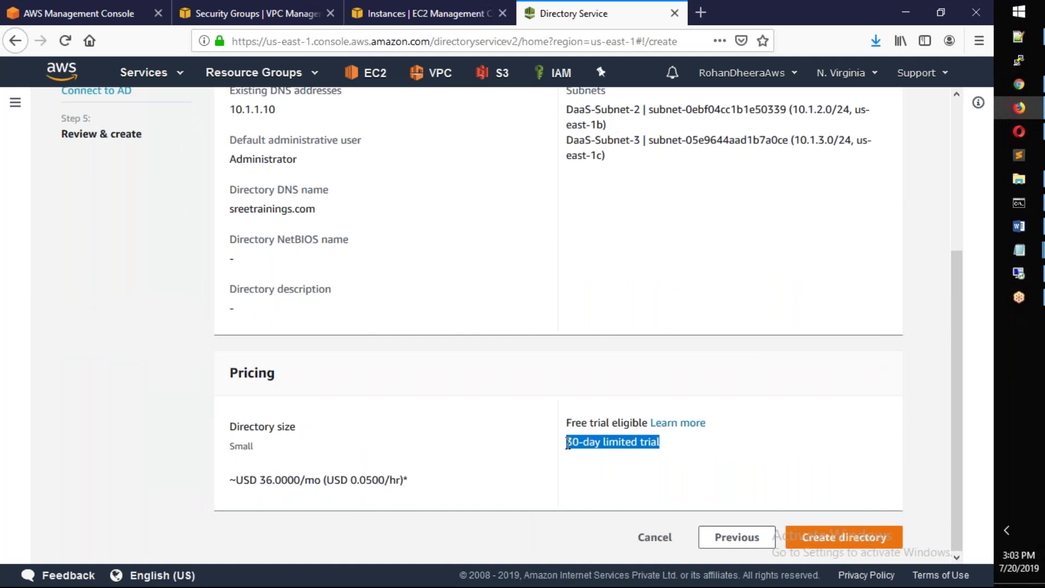
scroll(502, 389, "up", 4)
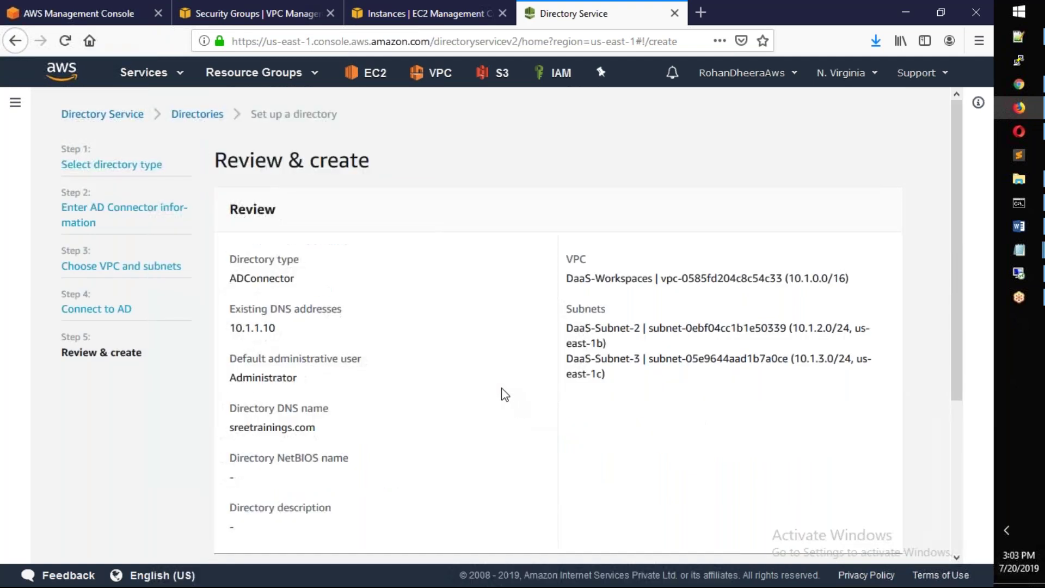
scroll(499, 384, "down", 4)
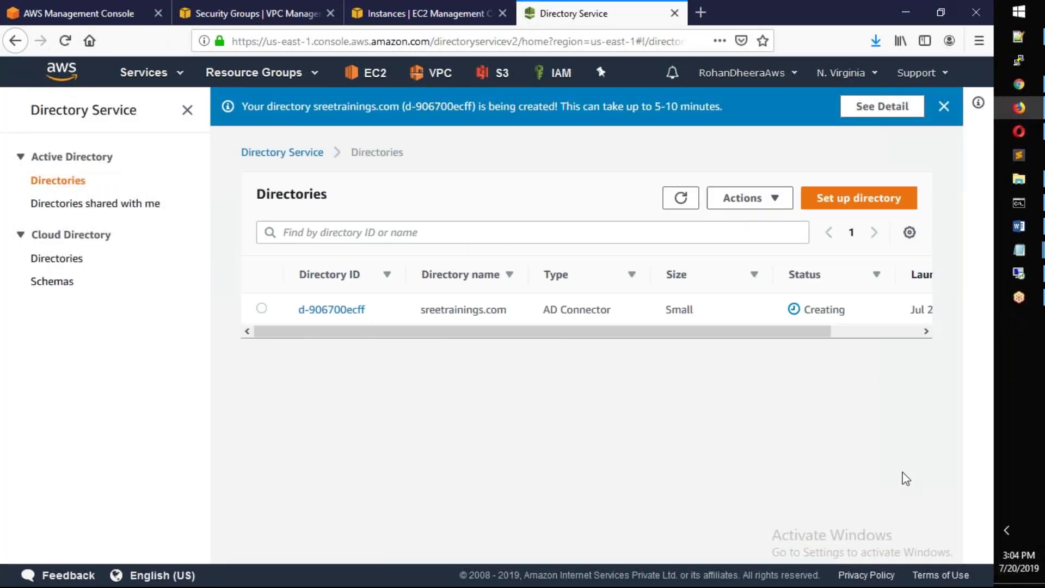
Read the new sreetrainings.com directory's columns and creation notice, and open its details.
left_click_drag(586, 332, 675, 332)
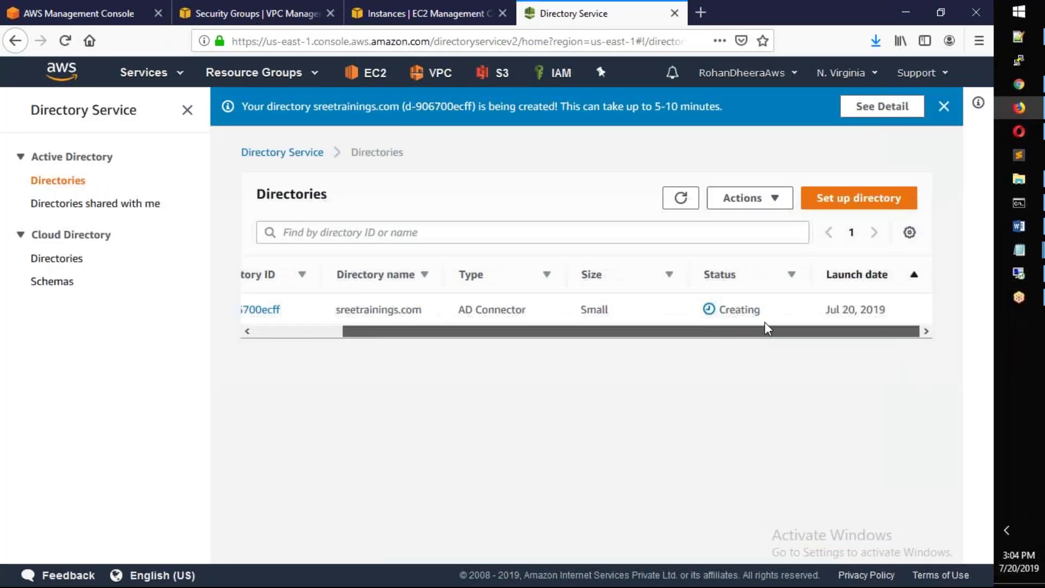
left_click_drag(815, 333, 677, 342)
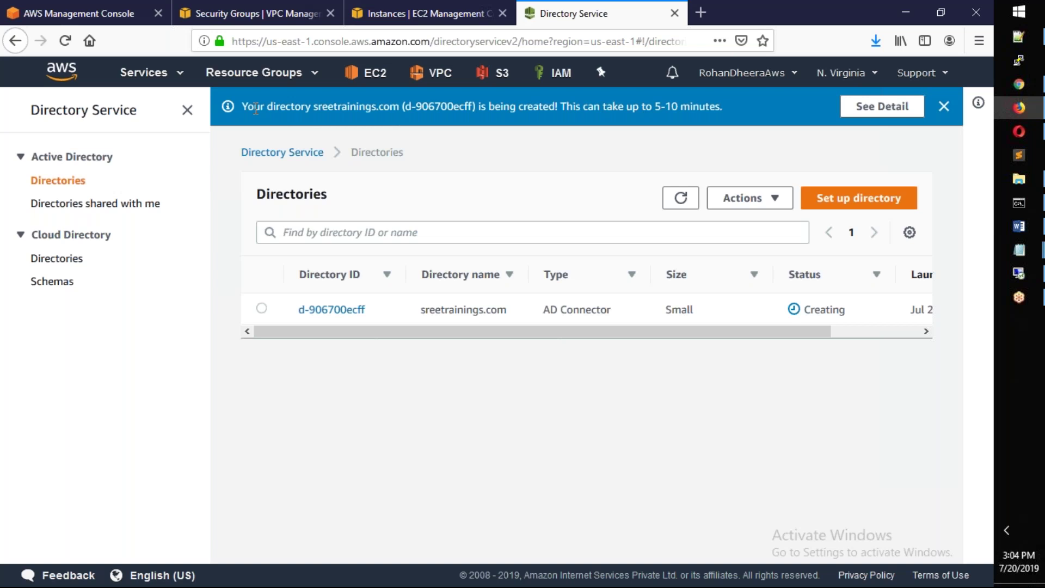
left_click_drag(256, 108, 721, 107)
left_click(603, 107)
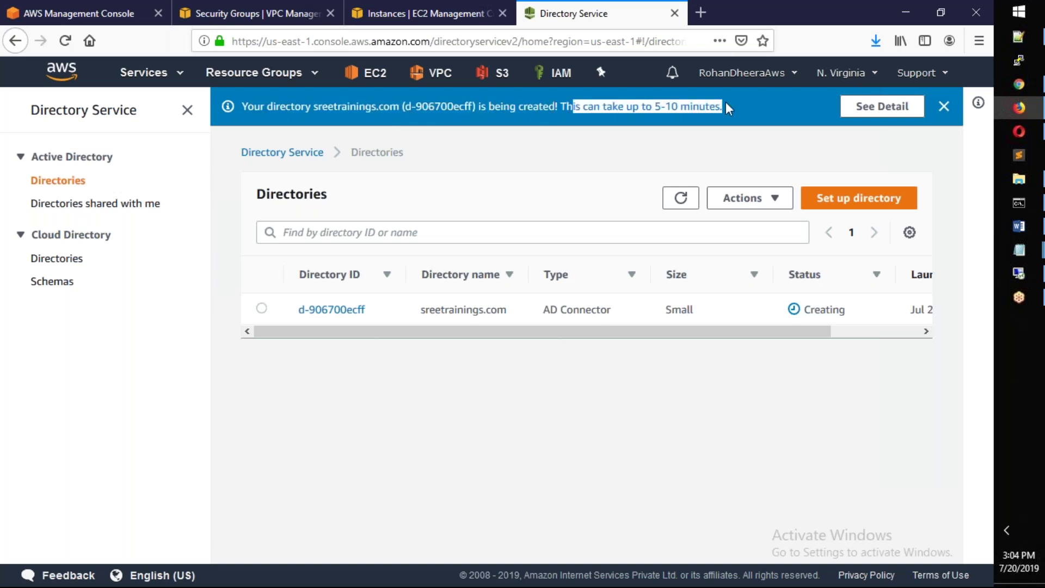
left_click(874, 110)
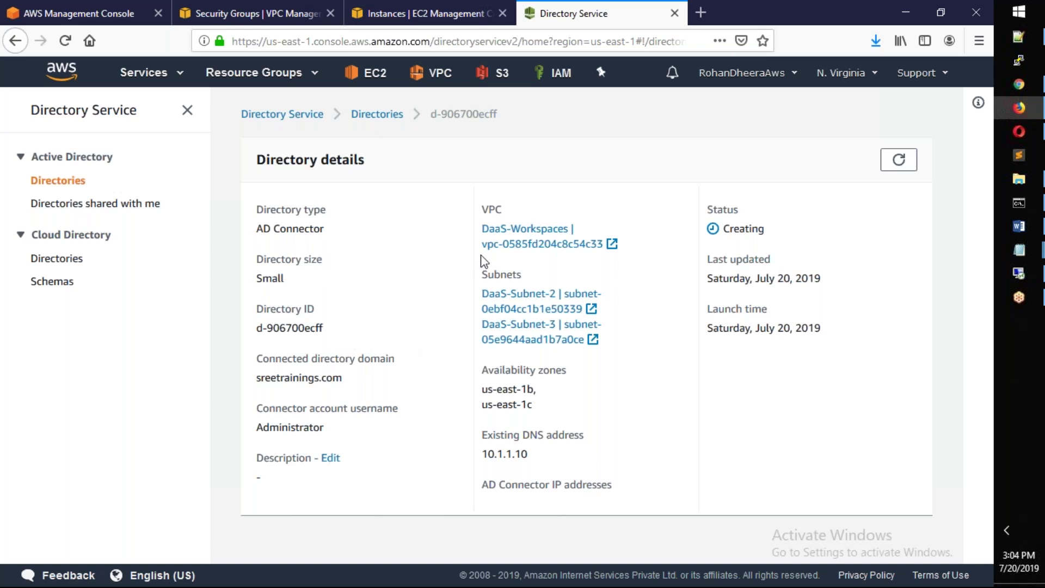
Switch to the Word lab outline, highlight the line about creating a Workspace user, and return to the directory details.
mouse_move(1035, 235)
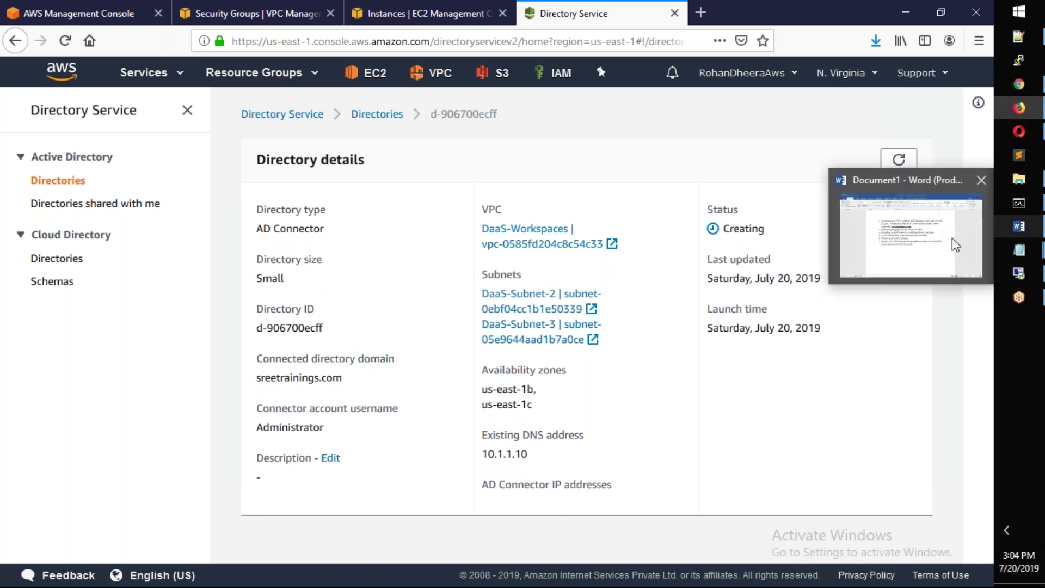
left_click(952, 238)
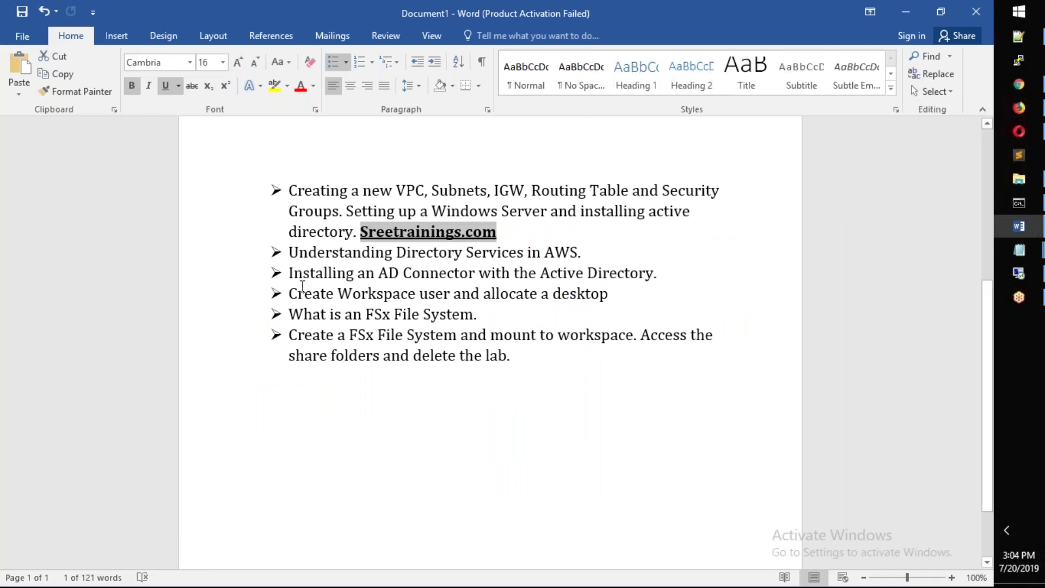
left_click_drag(293, 294, 618, 300)
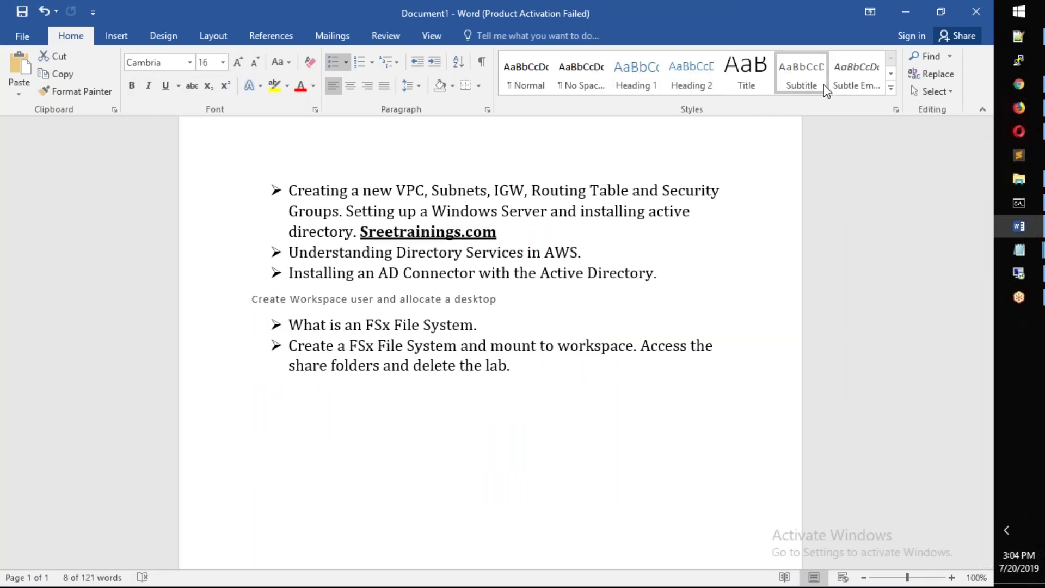
left_click(906, 12)
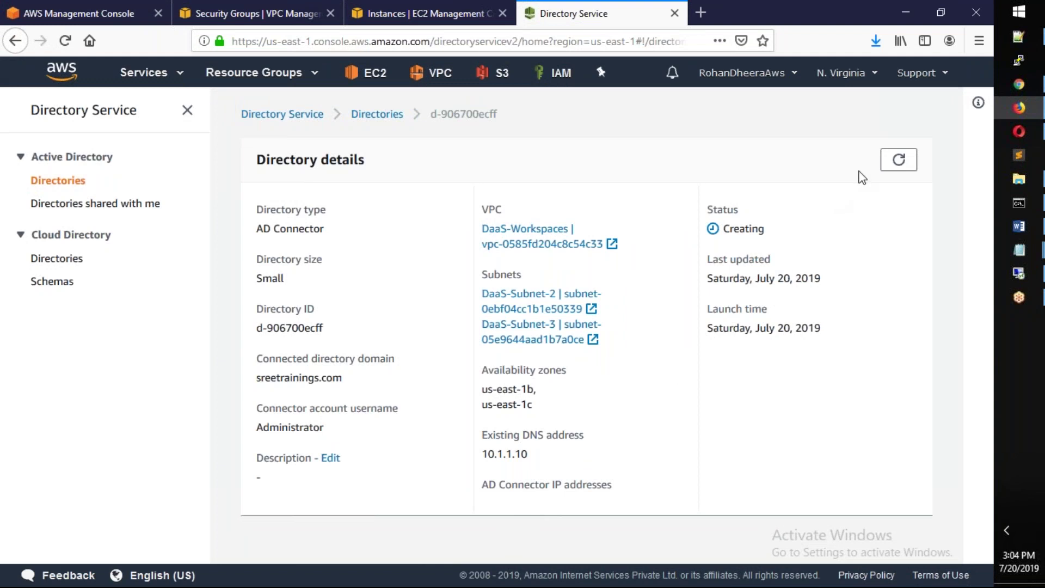
Refresh the directory's details, then check its type in the Directories list.
left_click(892, 165)
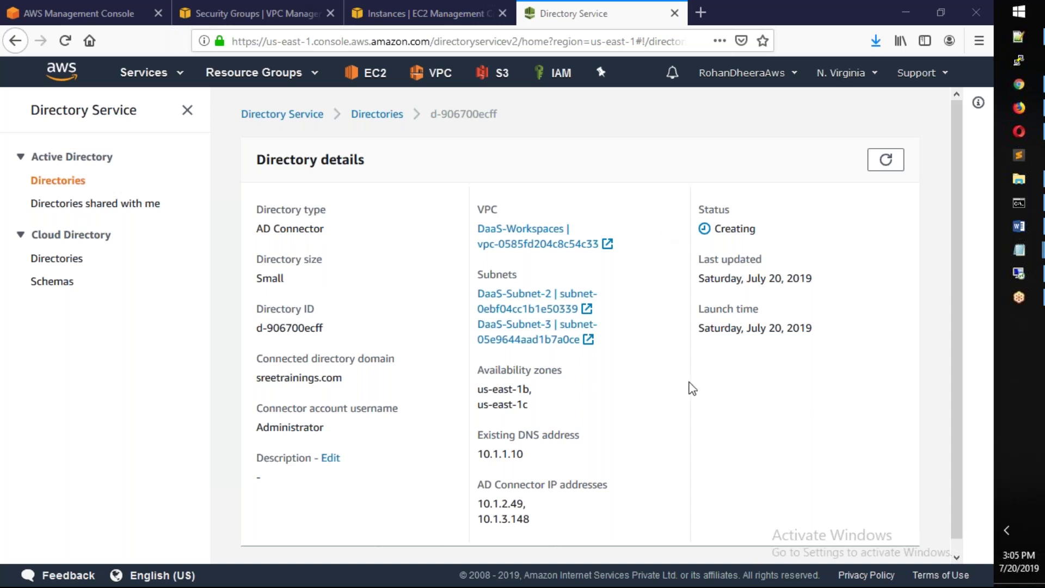
left_click(390, 116)
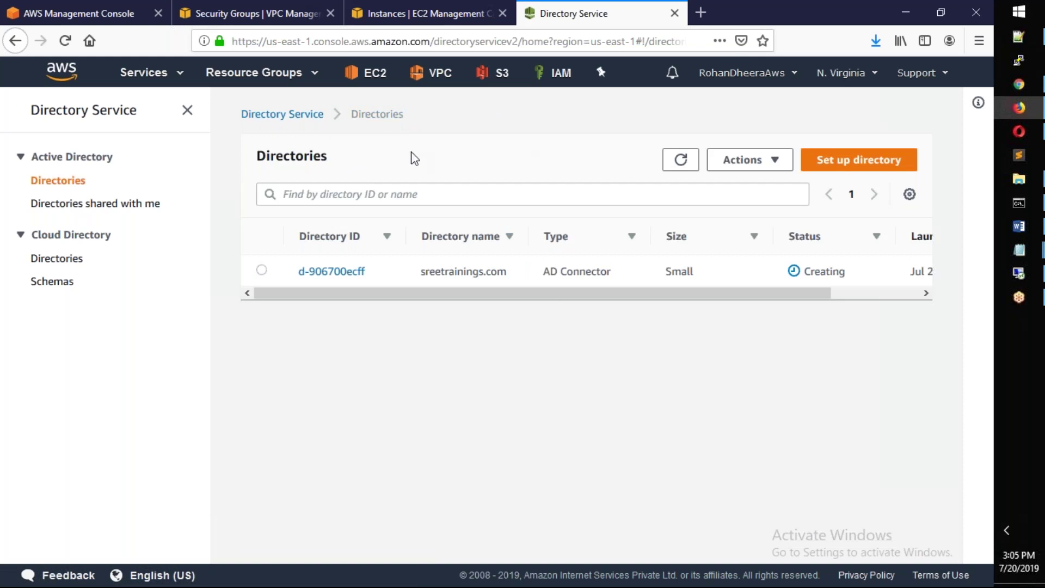
left_click_drag(611, 270, 542, 281)
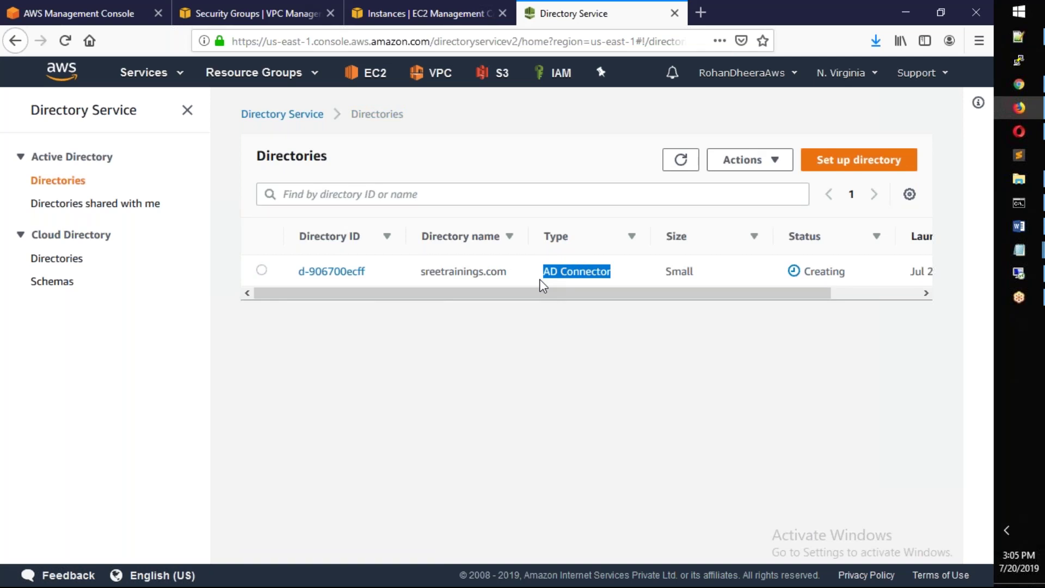
Start setting up another directory of type AWS Managed Microsoft AD and choose Standard Edition.
left_click(859, 160)
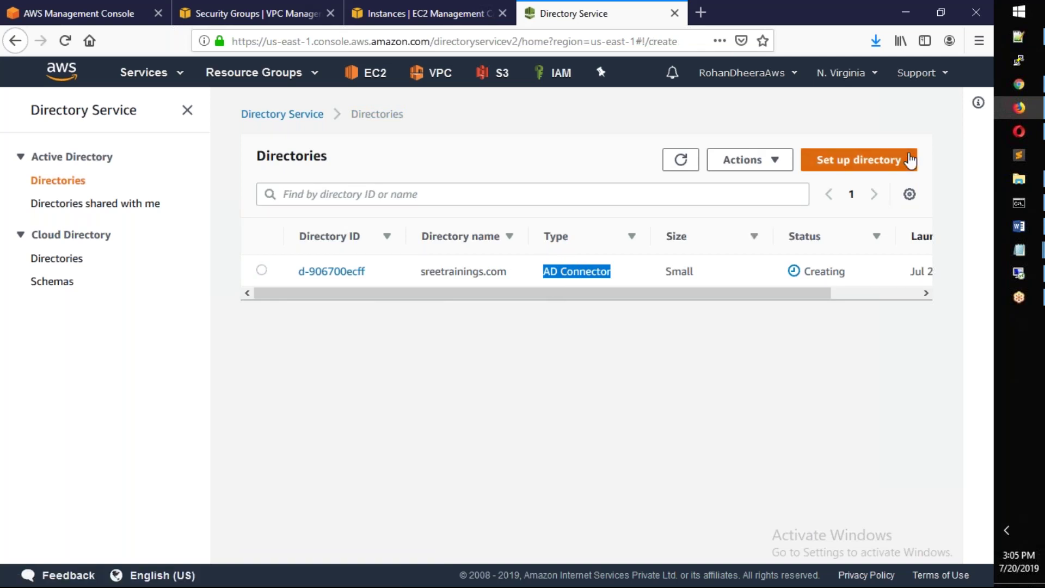
left_click_drag(385, 253, 260, 258)
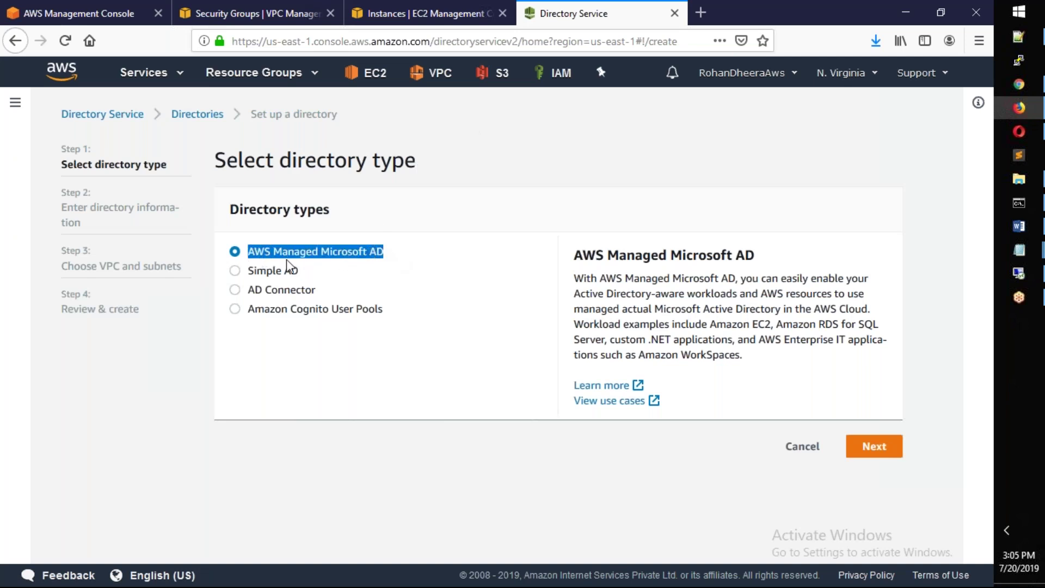
left_click(866, 452)
left_click(263, 375)
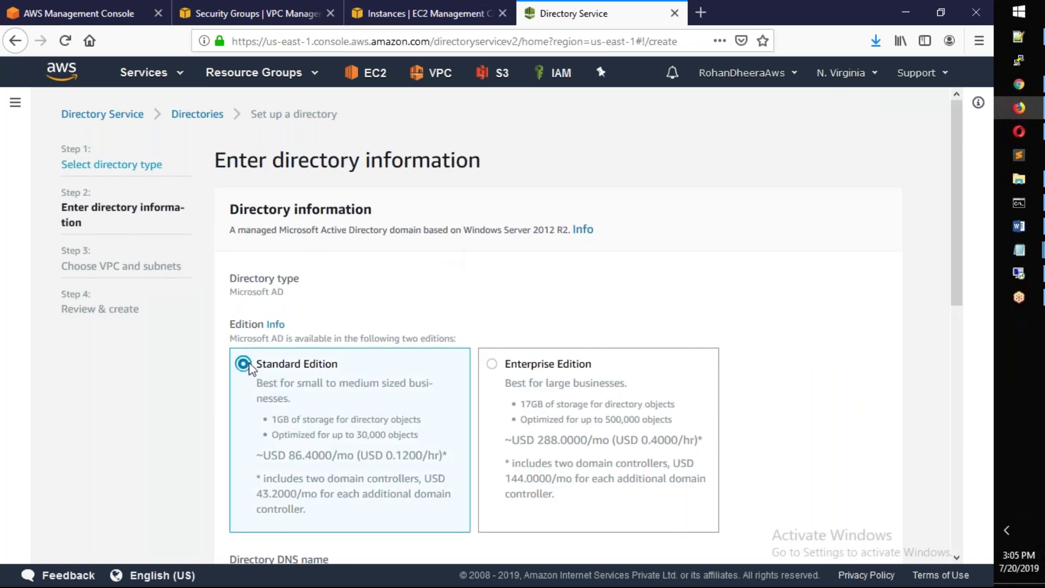
Enter sreetraining.com as the directory DNS name of the Standard Edition Microsoft AD.
scroll(256, 365, "down", 5)
left_click(307, 265)
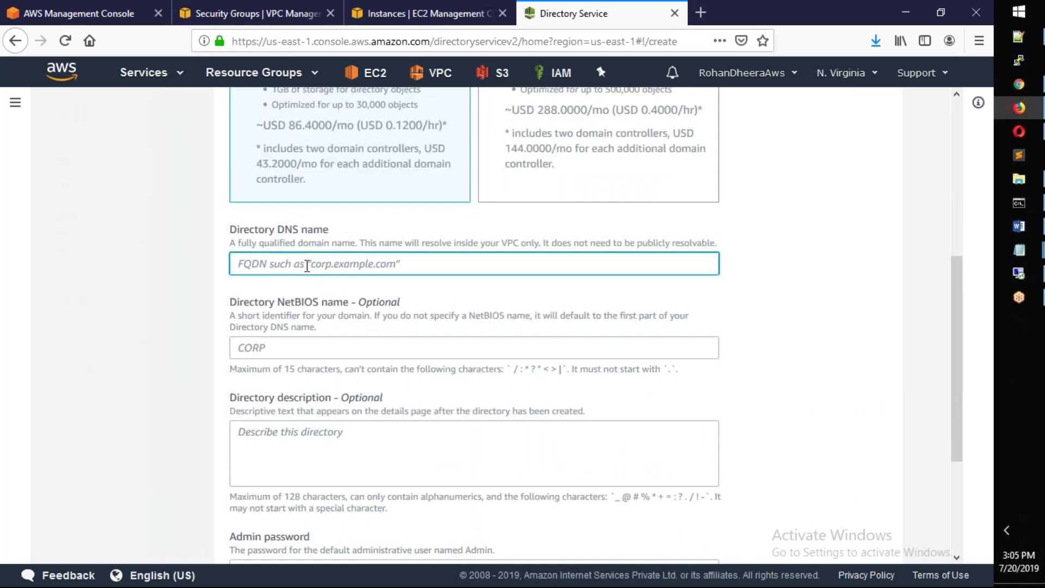
type("sre")
type("etraining")
type(".com")
key("BackSpace")
key("BackSpace")
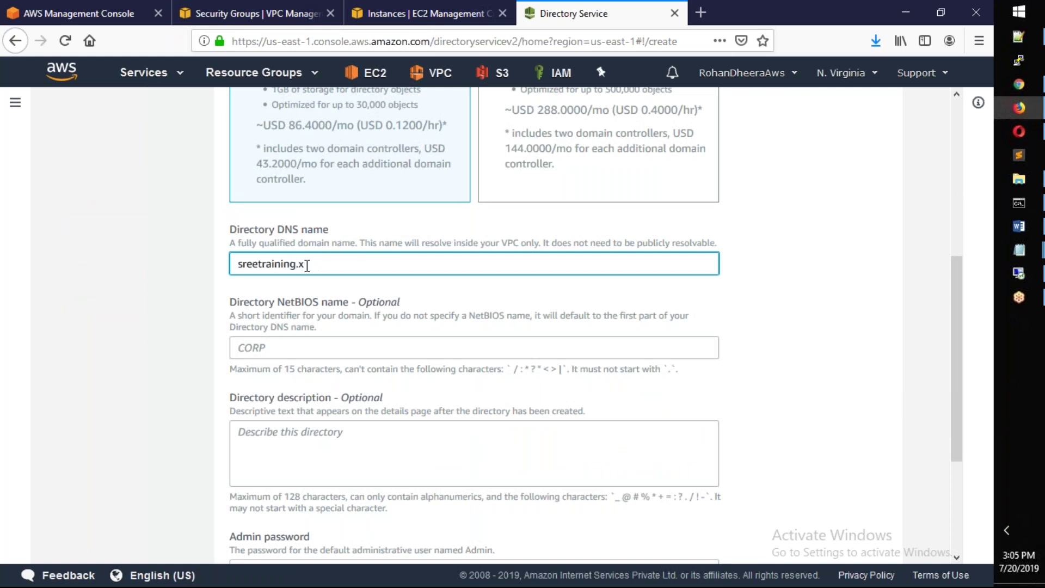
type("om")
key("Tab")
Enter and confirm the directory's Admin password, check the directory information and proceed to the VPC and subnet selection.
scroll(332, 378, "down", 3)
left_click(331, 378)
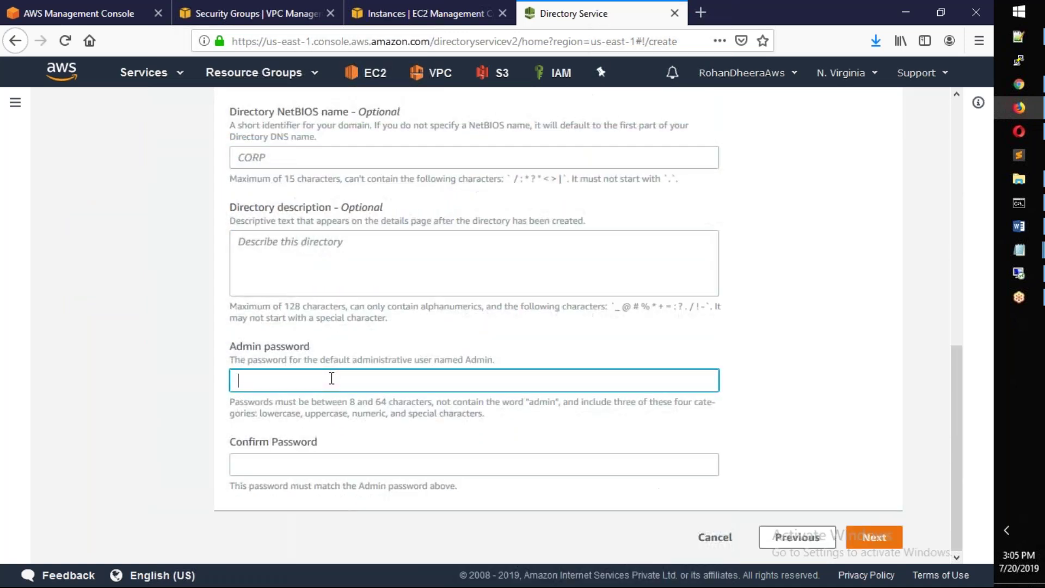
type("••••••••••••")
key("Tab")
type("••••••••••••")
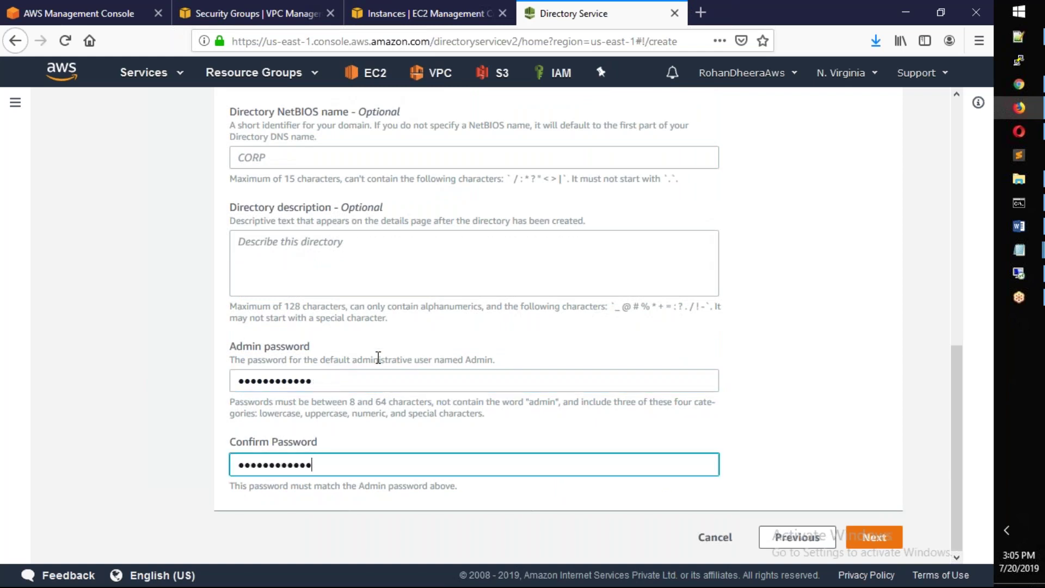
scroll(399, 432, "up", 5)
scroll(401, 432, "up", 3)
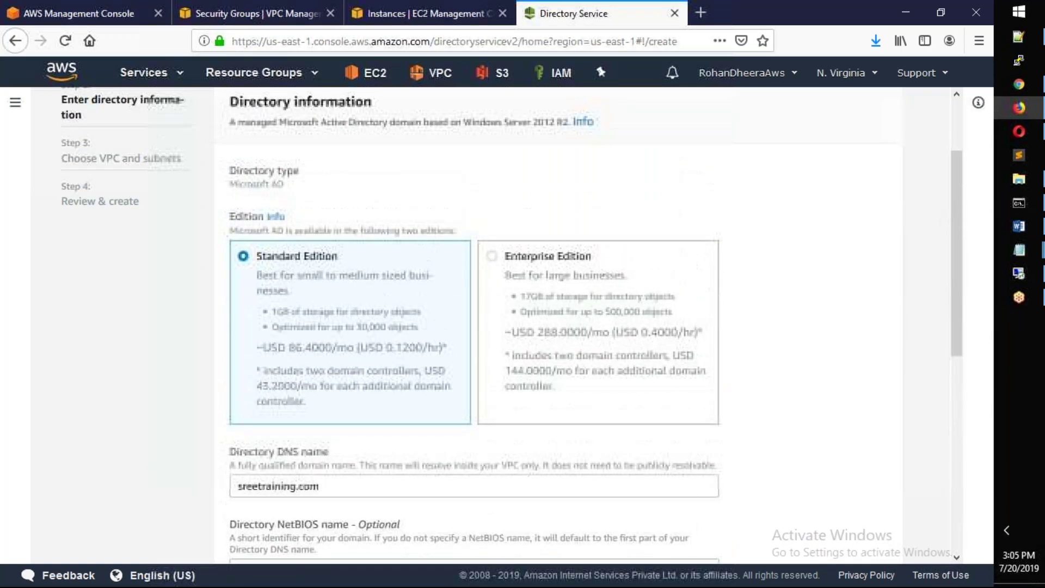
scroll(401, 432, "down", 8)
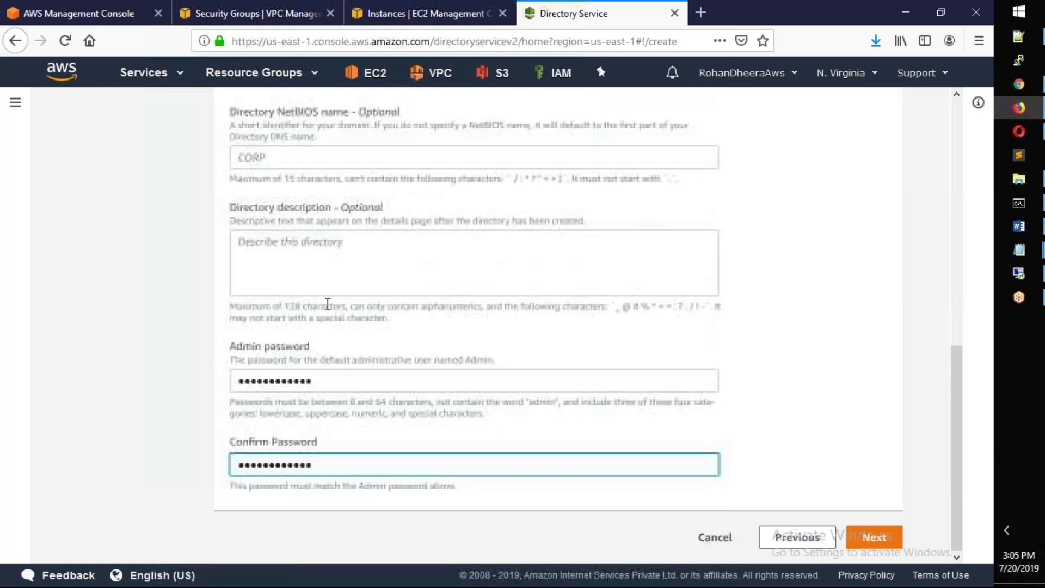
scroll(394, 226, "up", 1)
scroll(394, 226, "down", 1)
left_click(874, 538)
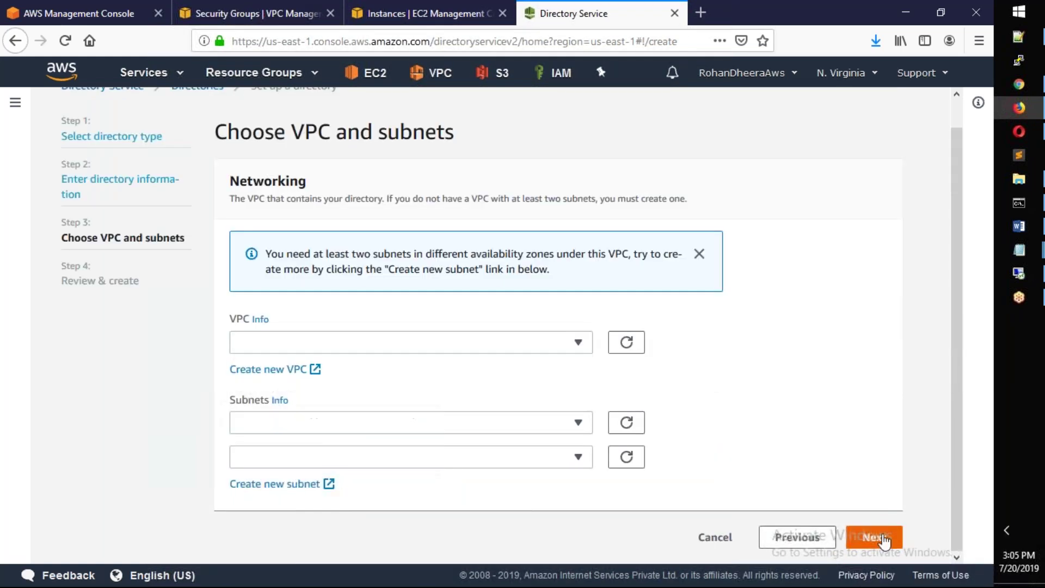
Choose the DaaS-Workspaces VPC with subnets DaaS-Subnet-2 and DaaS-Subnet-3, and review the directory summary and pricing.
left_click(539, 344)
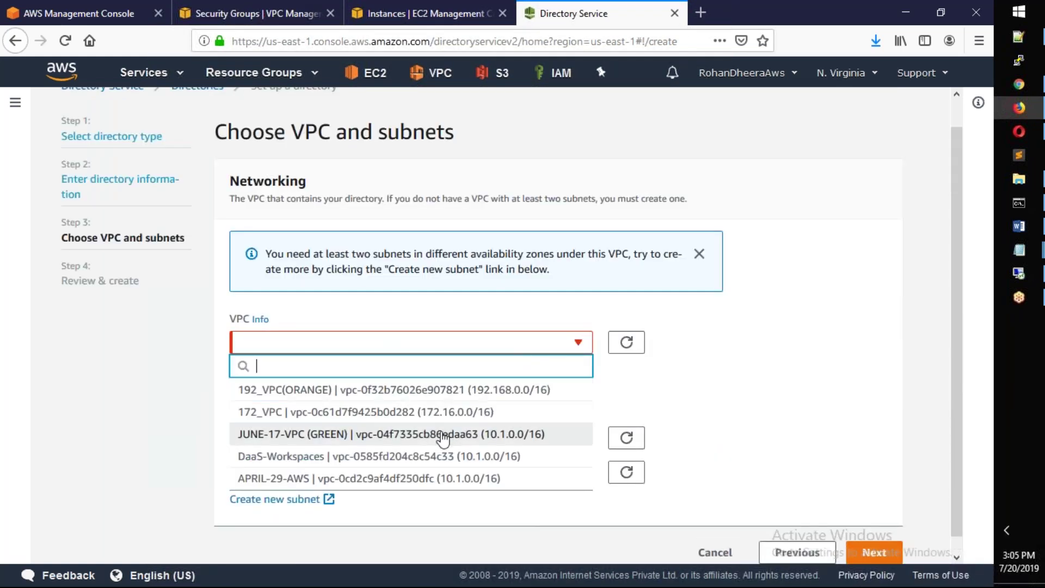
left_click(432, 457)
left_click(442, 383)
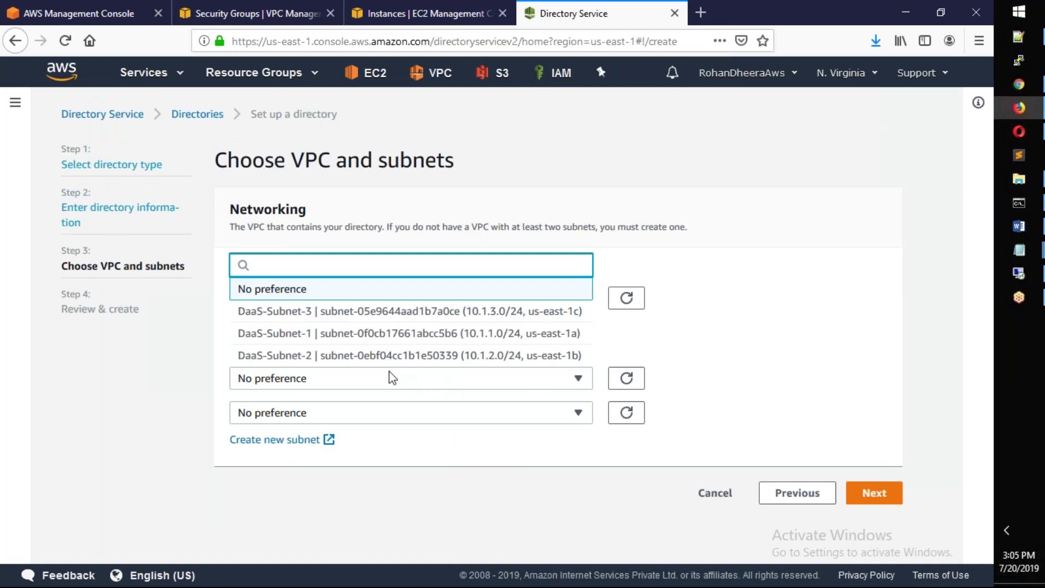
left_click(375, 354)
left_click(367, 426)
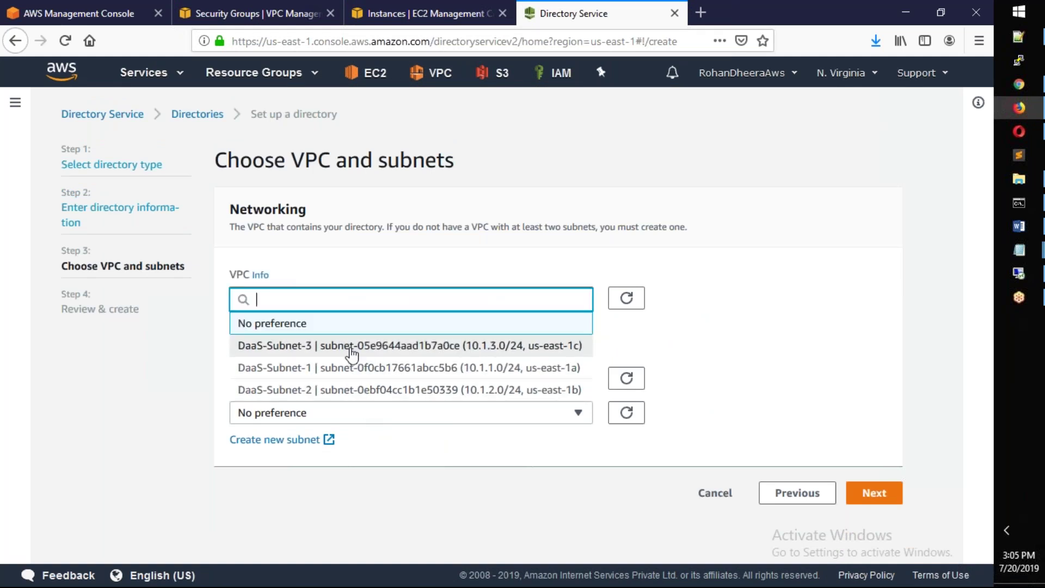
left_click(350, 352)
left_click(871, 496)
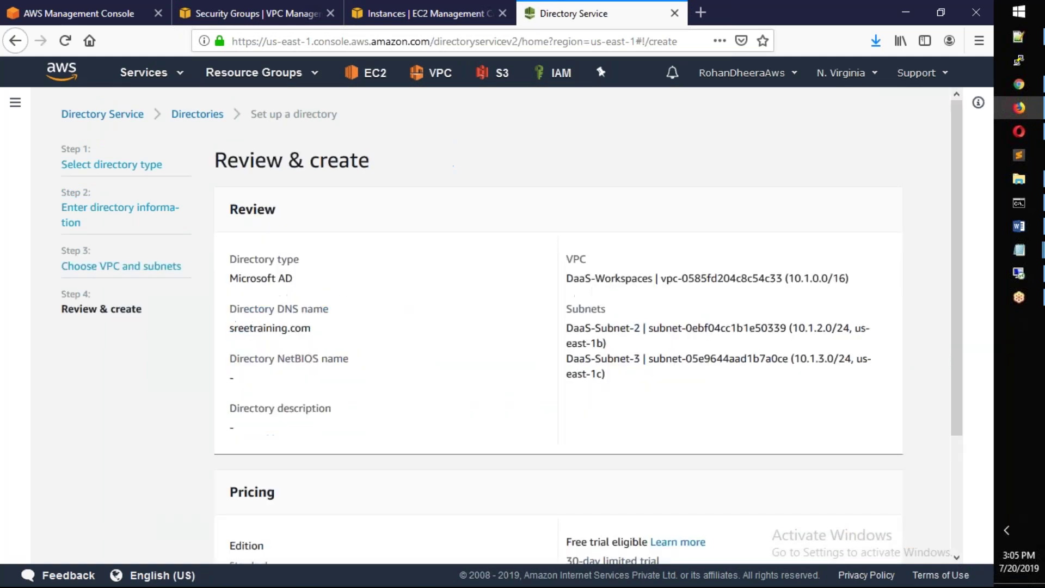
scroll(875, 513, "down", 3)
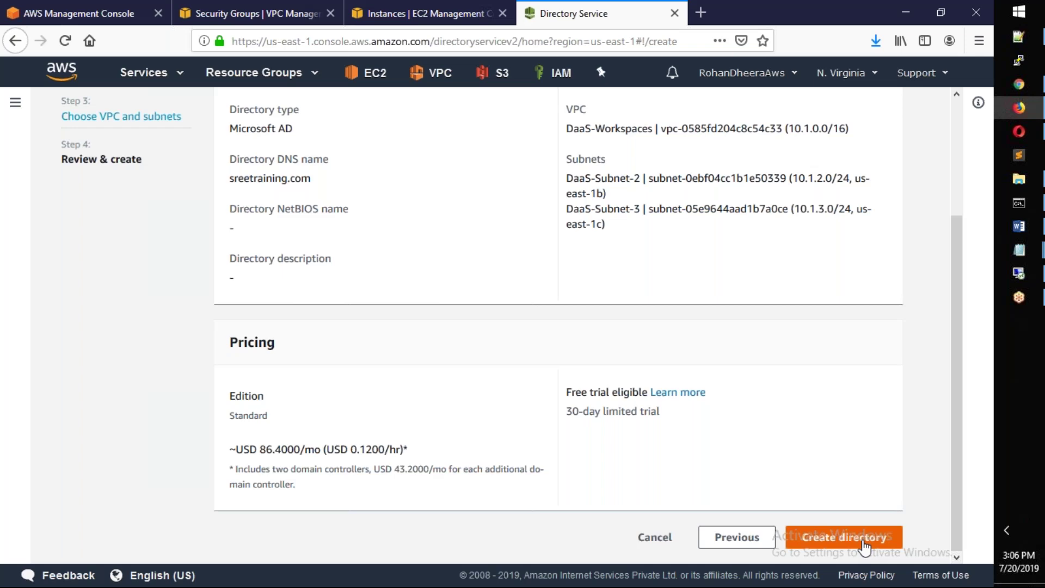
View DNS Manager and Active Directory Users and Computers on the remote server, then return to the browser and cancel the Microsoft AD setup.
left_click(1017, 271)
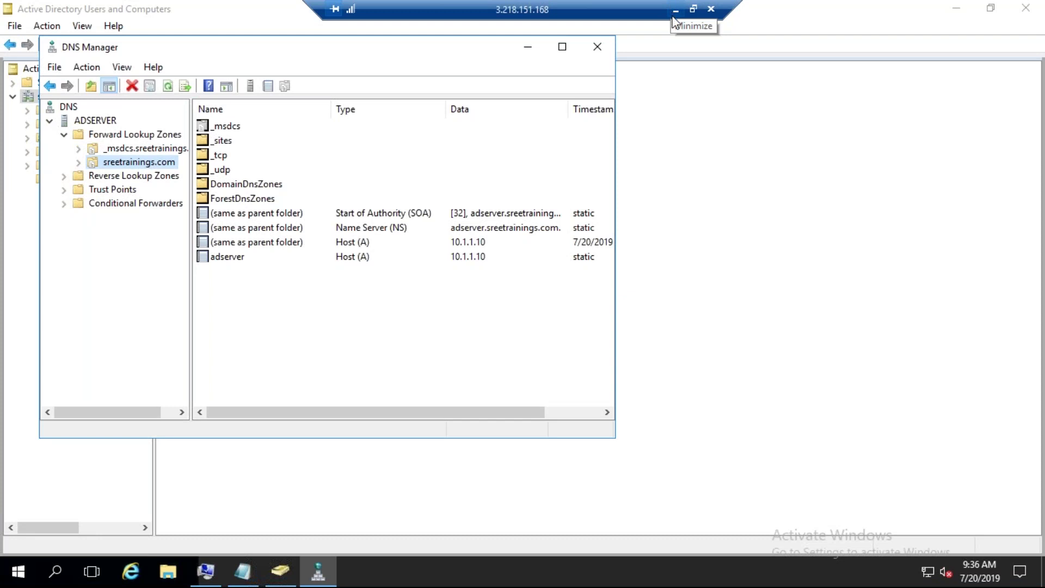
key("super")
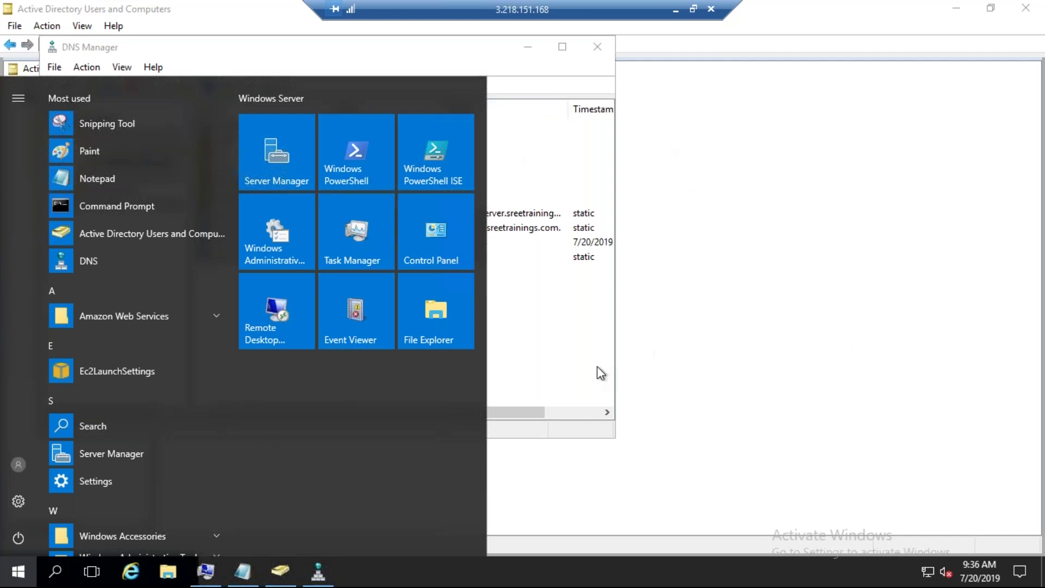
left_click(508, 63)
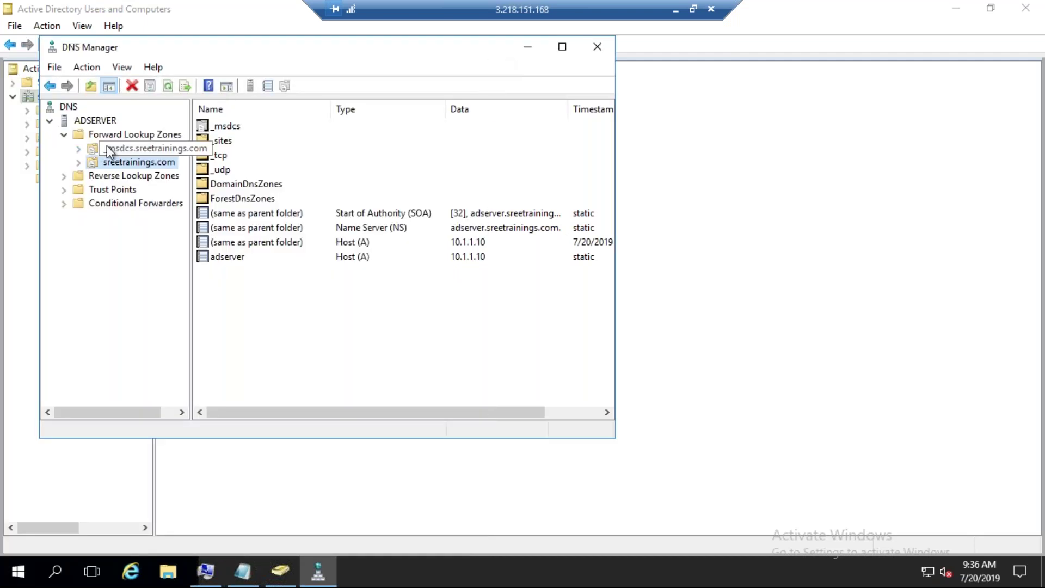
left_click(75, 107)
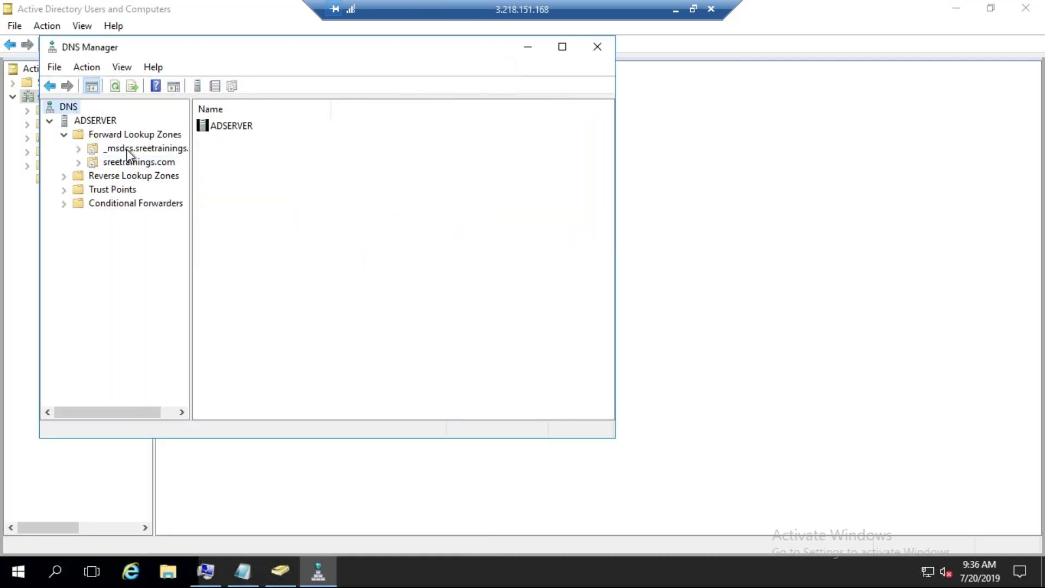
left_click(32, 210)
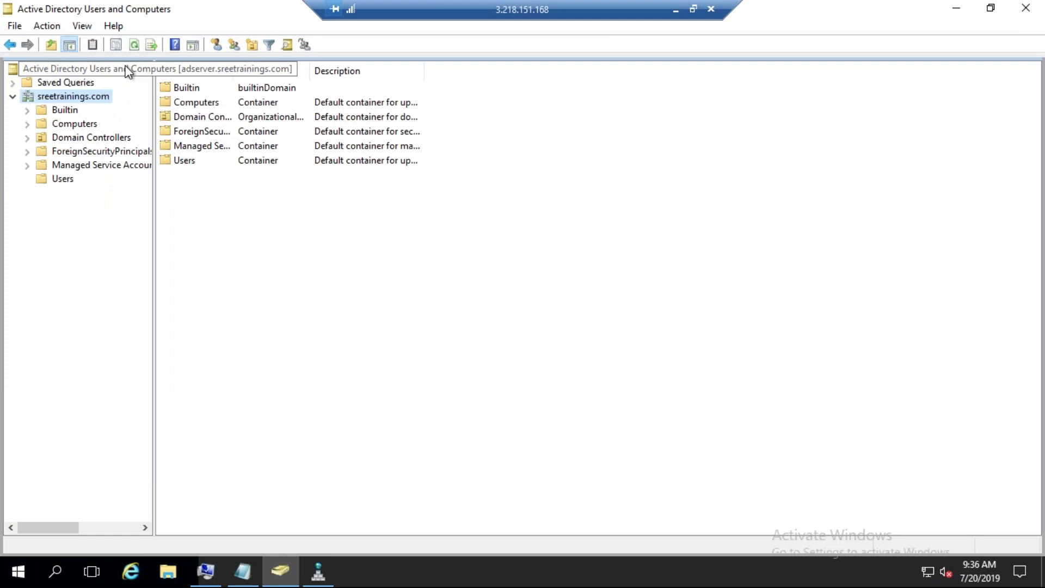
left_click(676, 10)
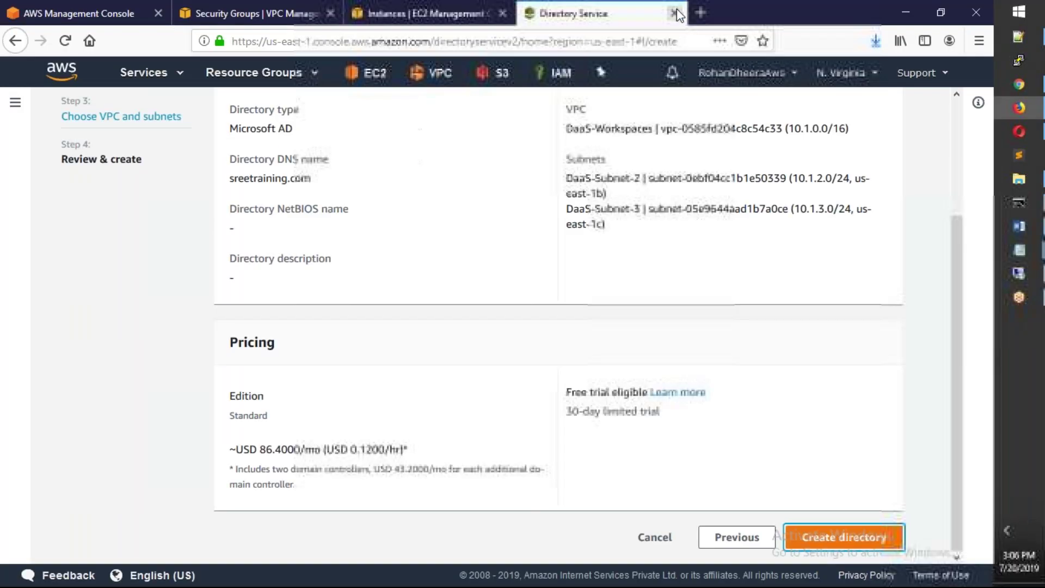
left_click(655, 537)
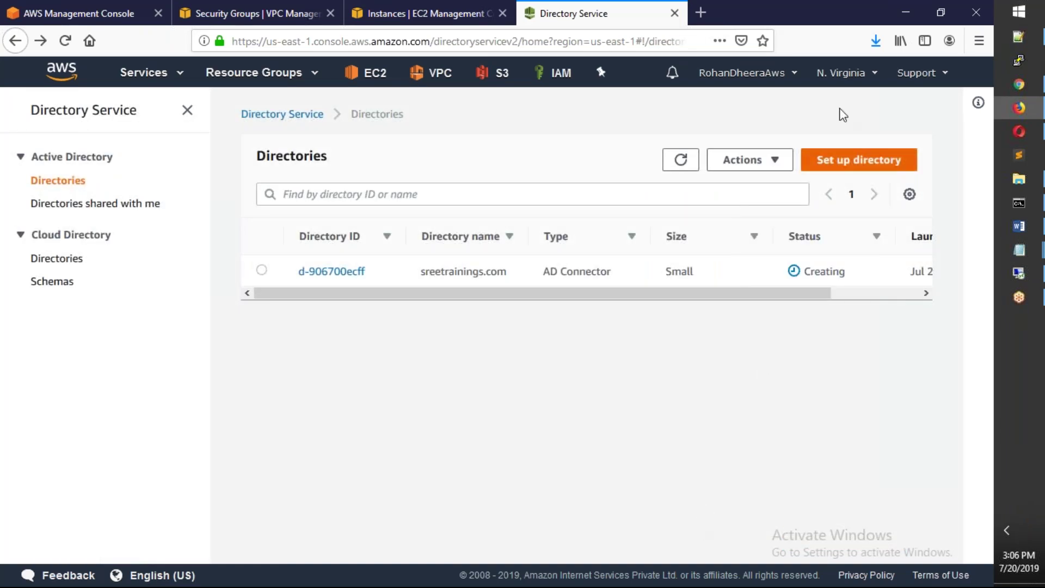
Refresh the Directories list repeatedly to check the status of the sreetrainings.com AD Connector.
left_click(689, 164)
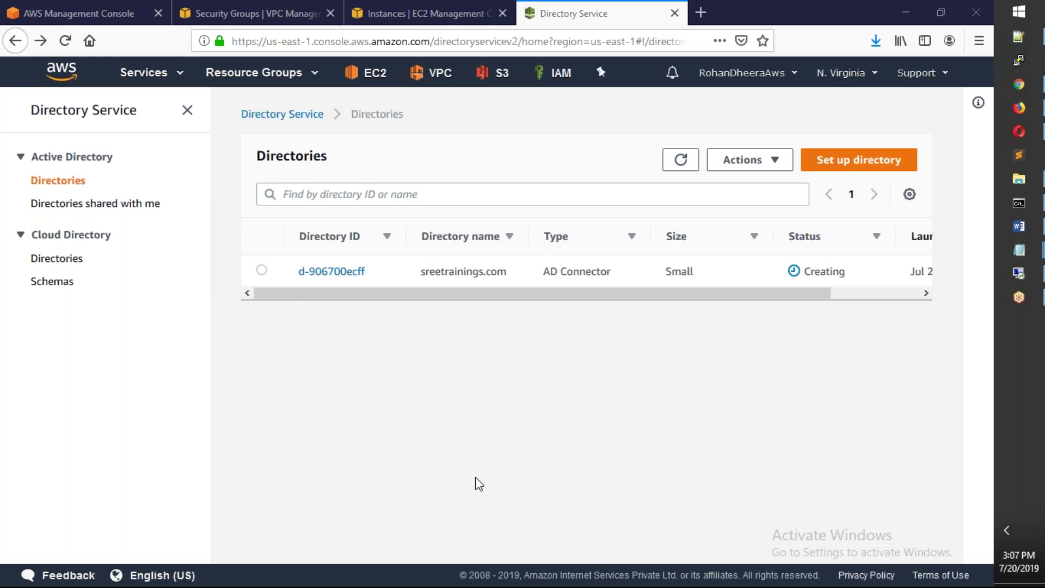
left_click(683, 159)
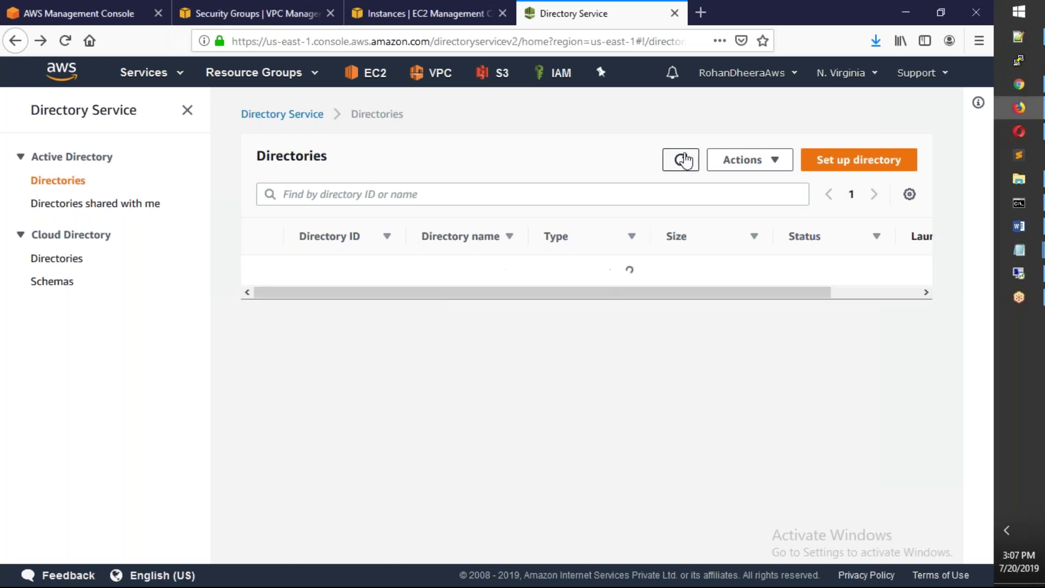
left_click(684, 160)
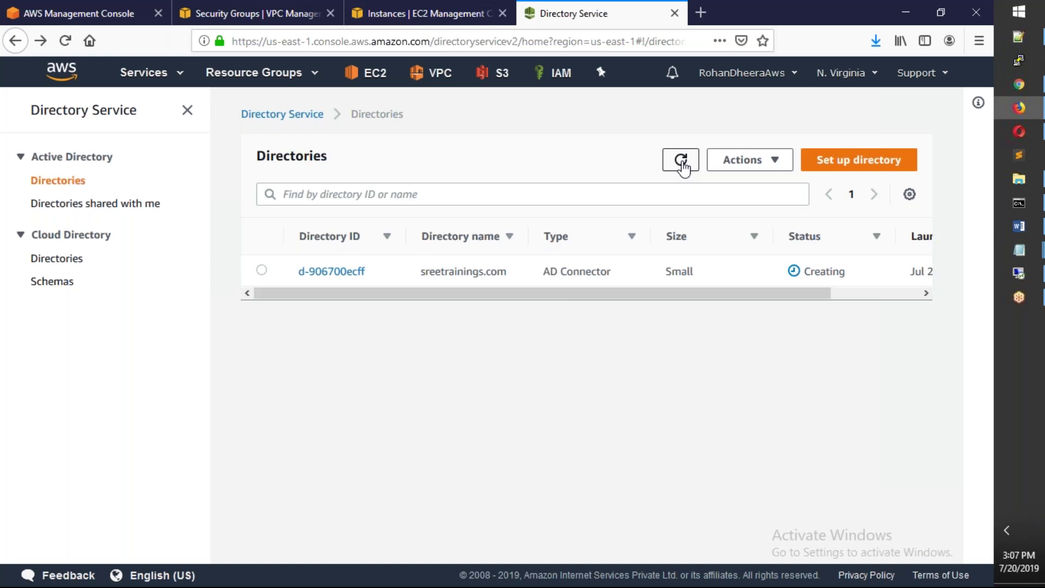
left_click(683, 162)
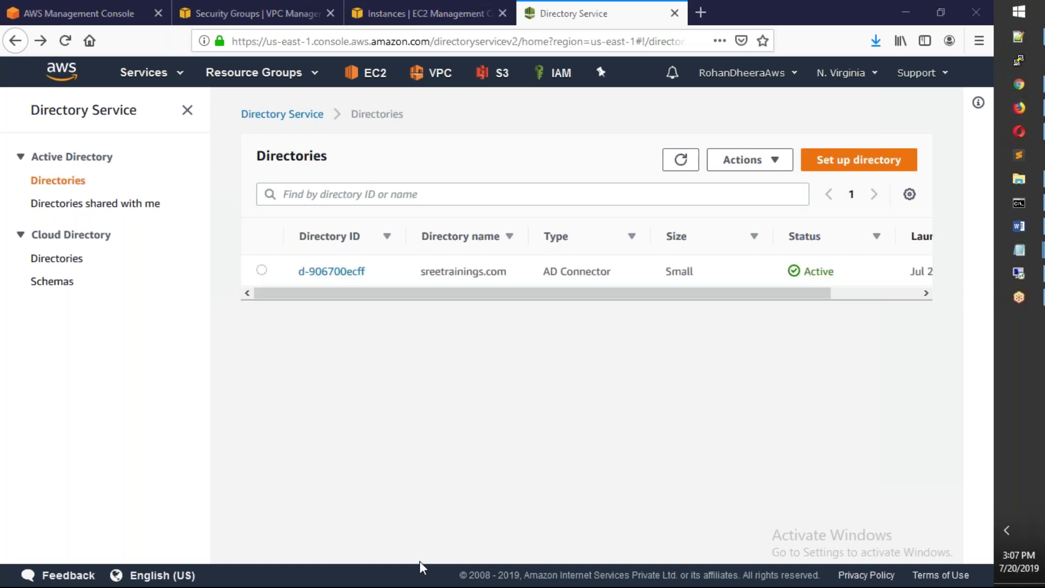
Open the AD Connector's details and examine its existing DNS address and connector IP addresses, glancing at the remote server's domain in between.
mouse_move(458, 296)
left_mouse_down()
mouse_move(732, 312)
mouse_move(448, 306)
left_mouse_up()
left_click(344, 272)
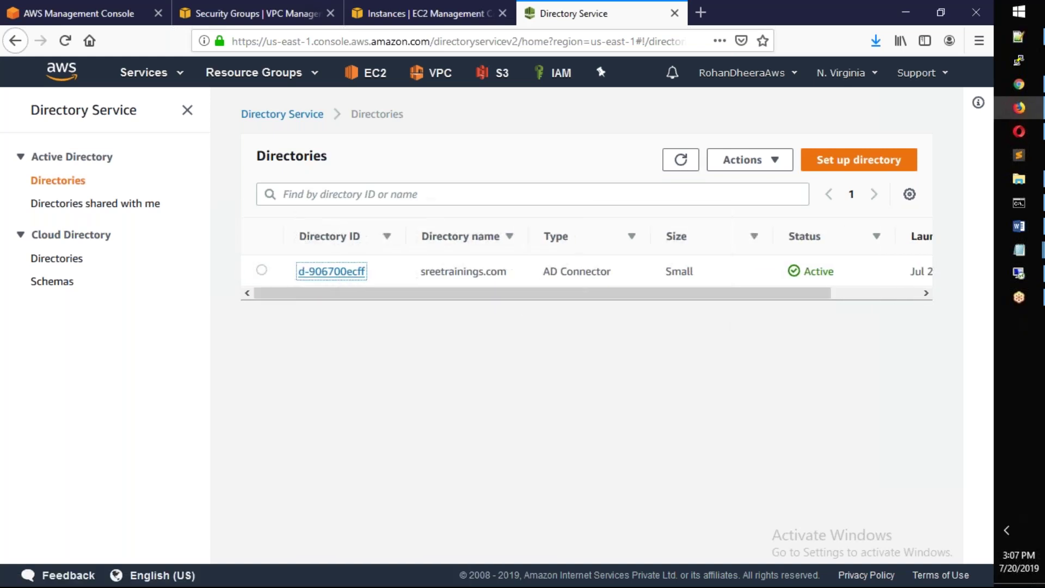
left_click(894, 161)
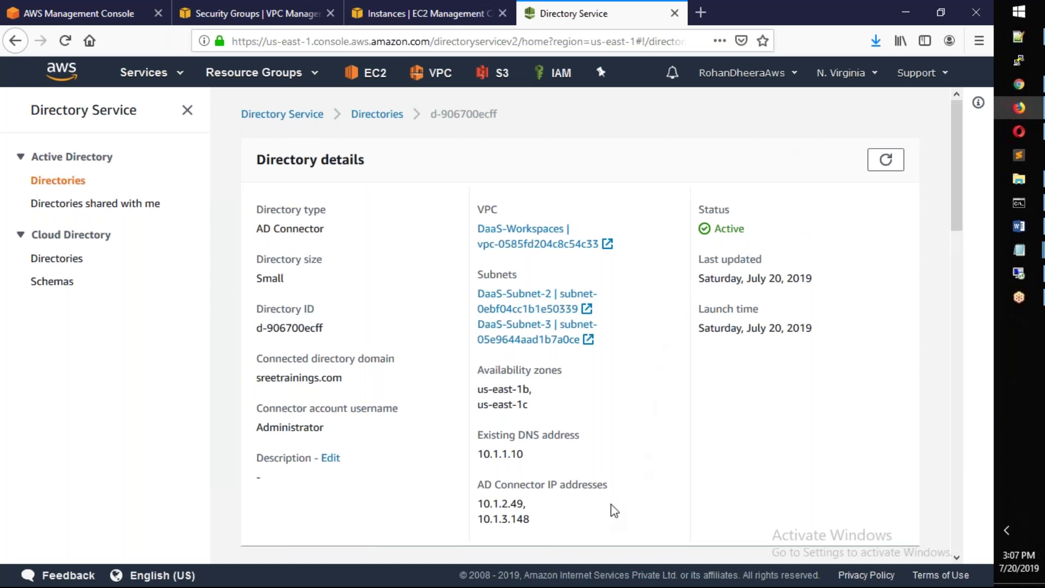
left_click_drag(524, 454, 482, 455)
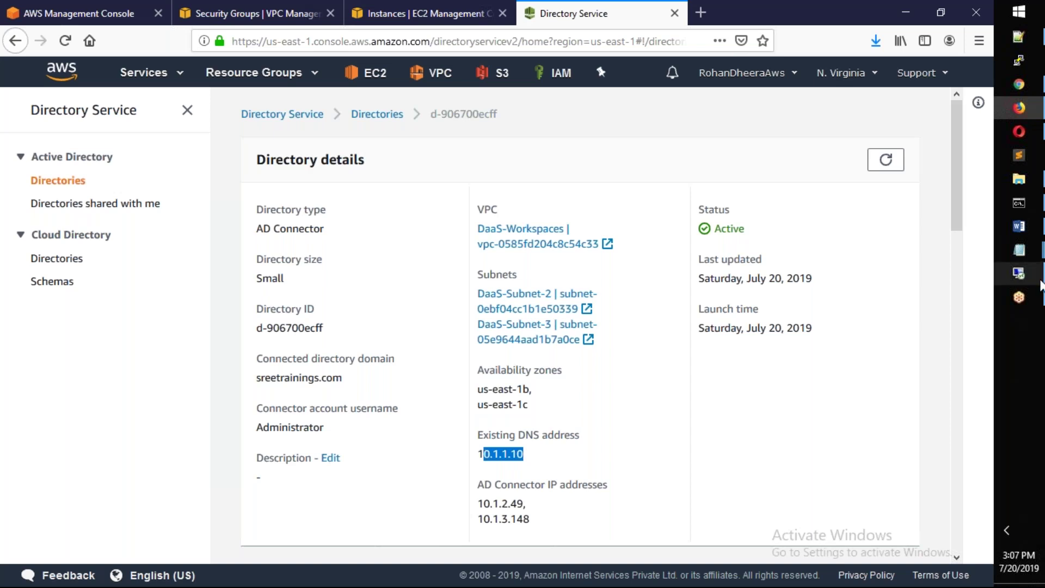
mouse_move(1020, 274)
left_click(975, 289)
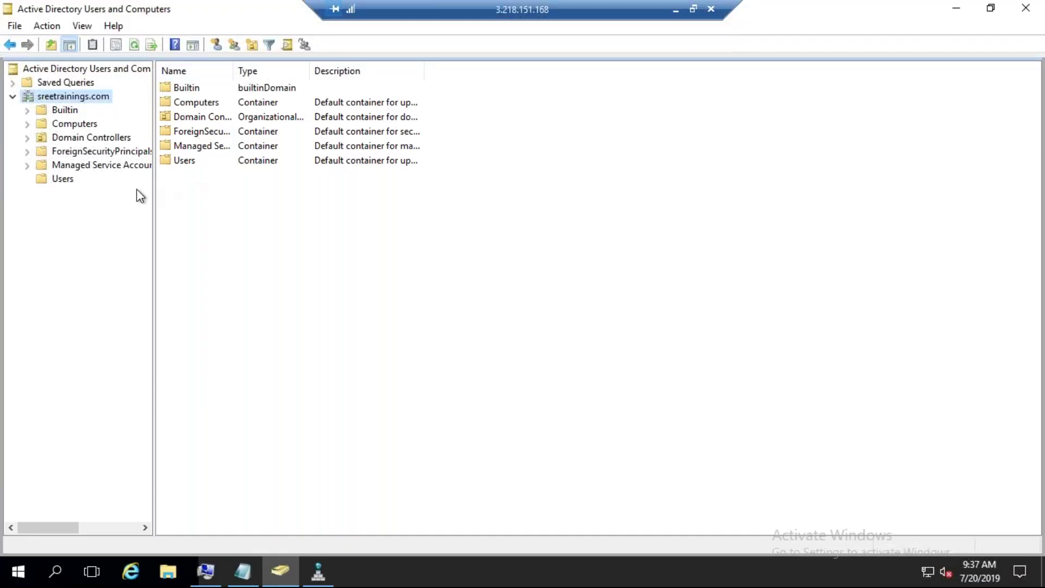
left_click(675, 11)
scroll(482, 449, "down", 5)
left_click_drag(526, 255, 484, 252)
left_click_drag(536, 281, 483, 277)
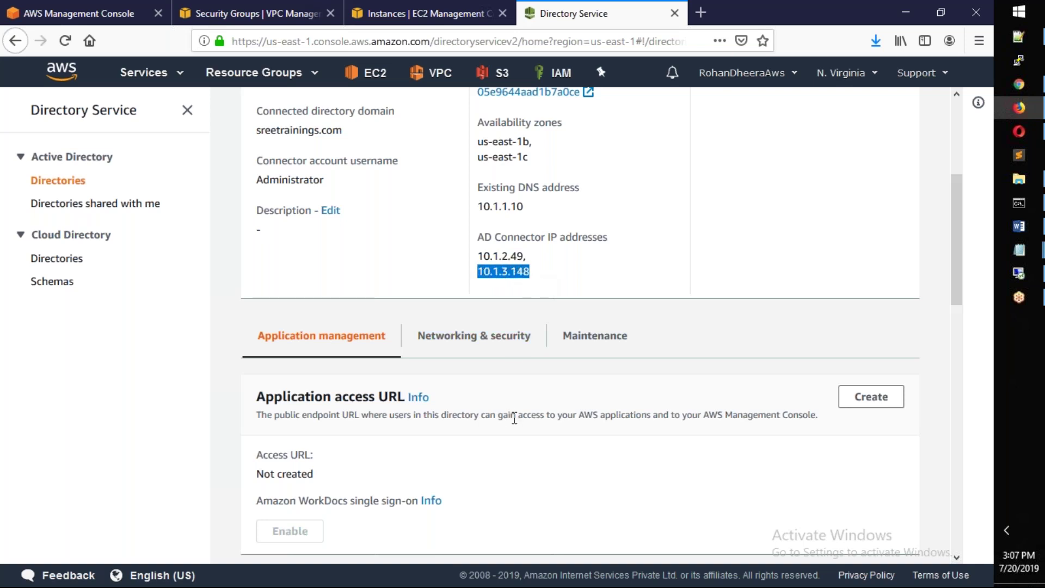
Examine the directory's application access URL, AWS apps & services and console access settings, then view the directories shared with this account.
scroll(517, 422, "down", 6)
scroll(528, 412, "down", 9)
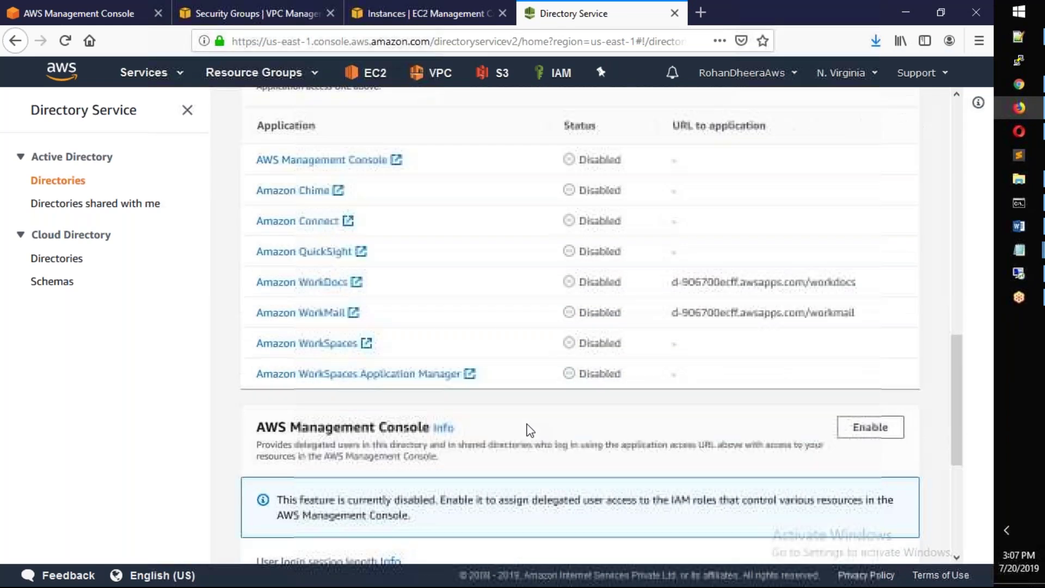
scroll(340, 233, "up", 10)
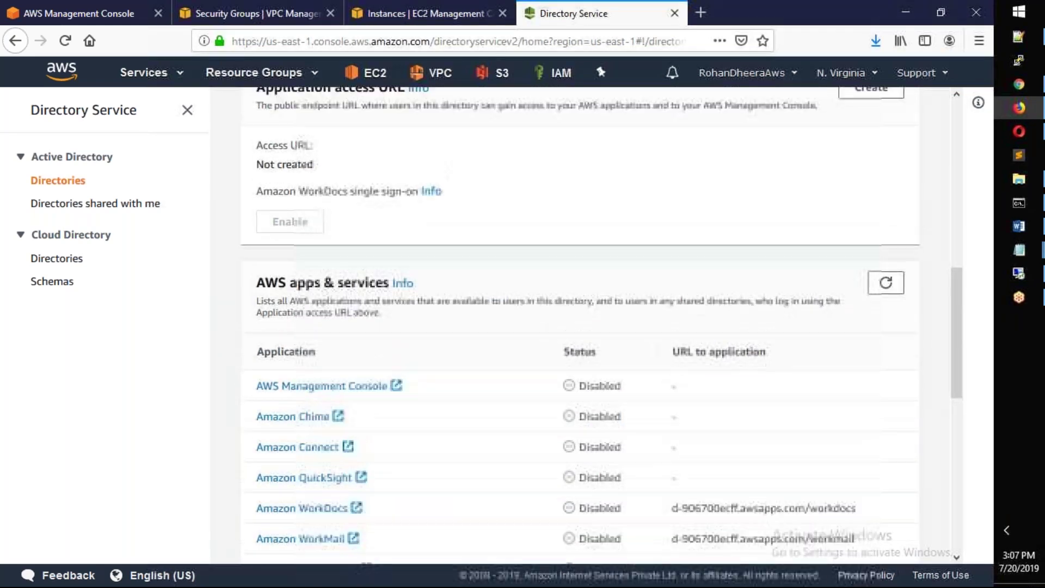
left_click_drag(264, 259, 397, 260)
scroll(400, 273, "down", 2)
scroll(400, 278, "down", 1)
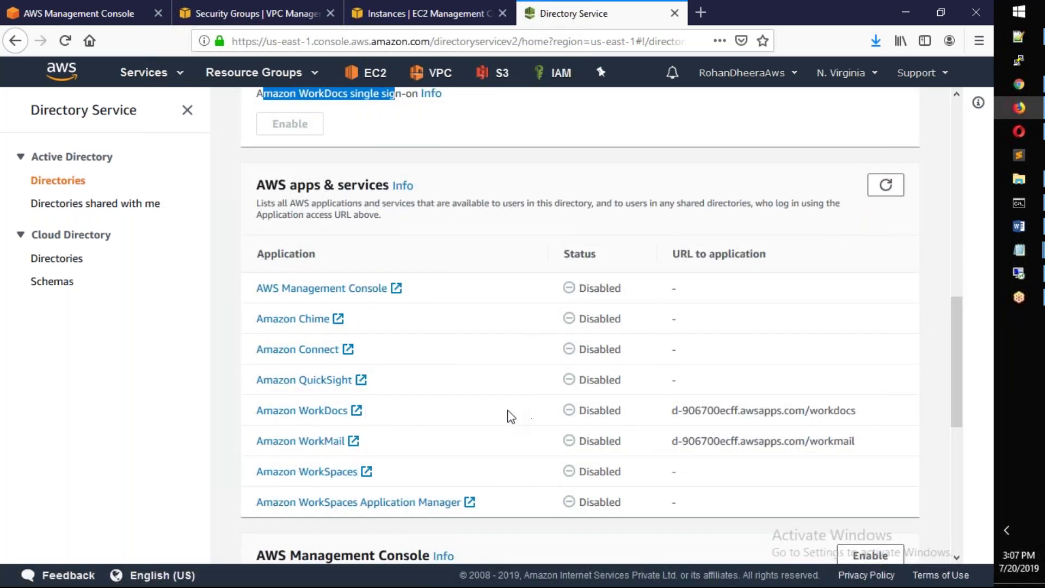
scroll(522, 455, "down", 5)
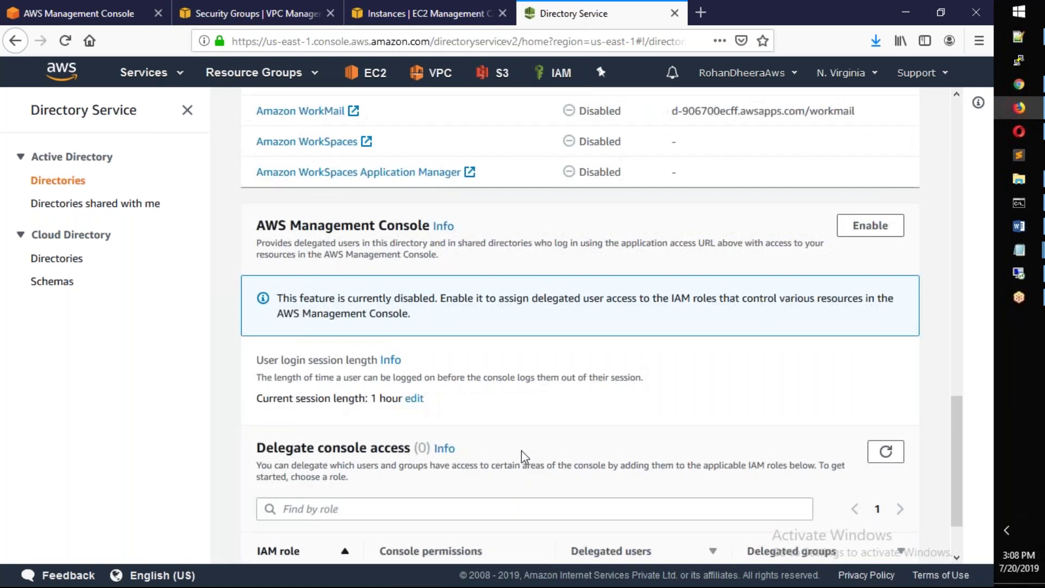
scroll(522, 456, "down", 2)
scroll(525, 460, "up", 8)
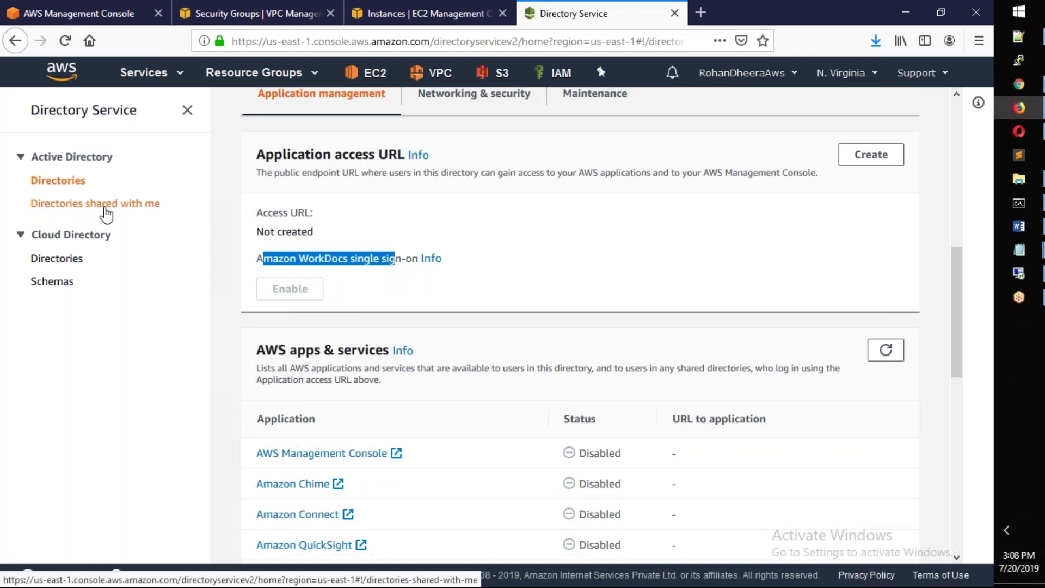
left_click(105, 206)
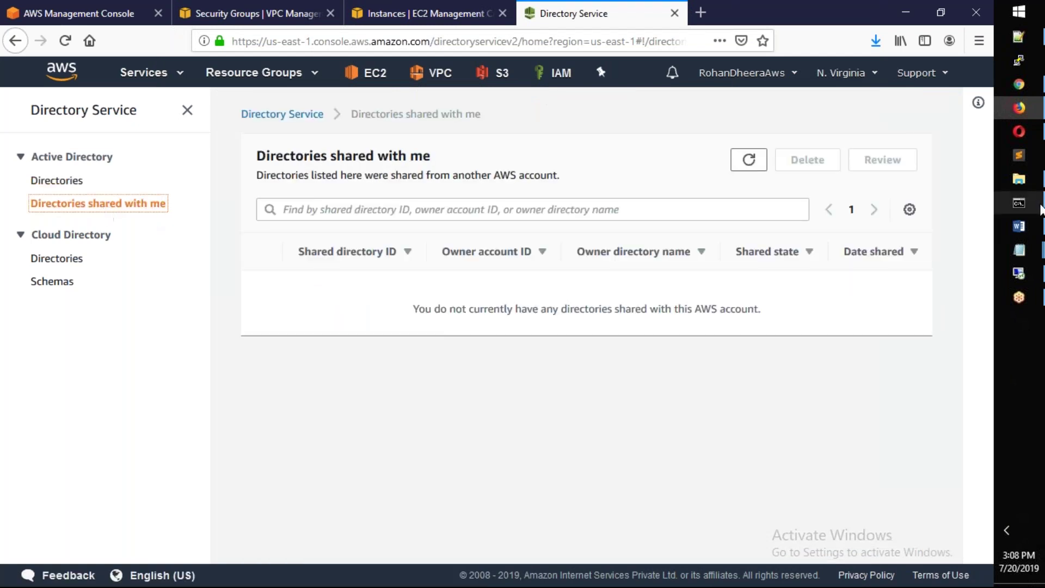
Switch to the Word lab outline and highlight the line "Create Workspace user and allocate a desktop".
left_click(1022, 228)
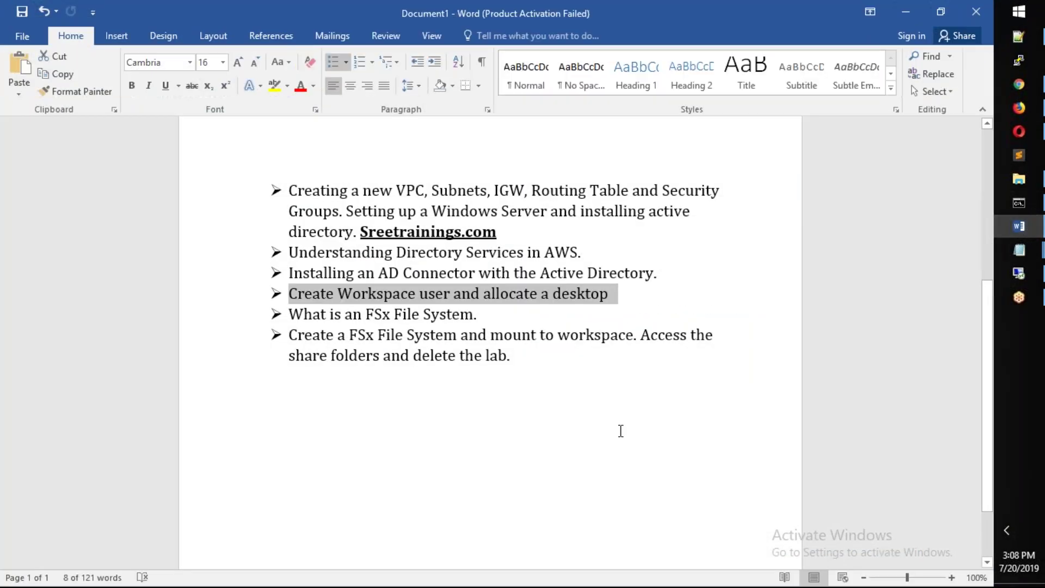
left_click(588, 425)
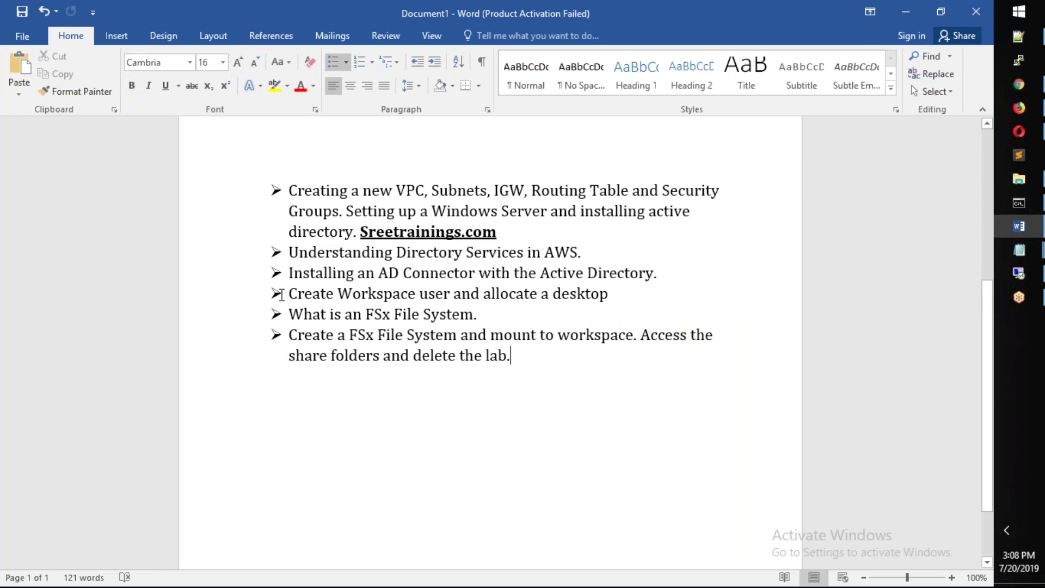
left_click_drag(288, 294, 609, 293)
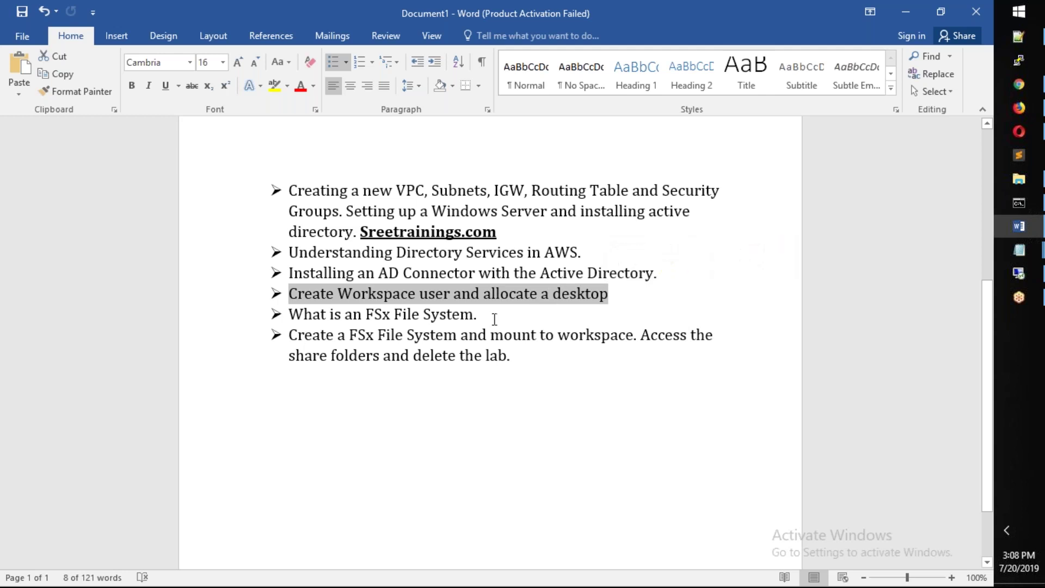